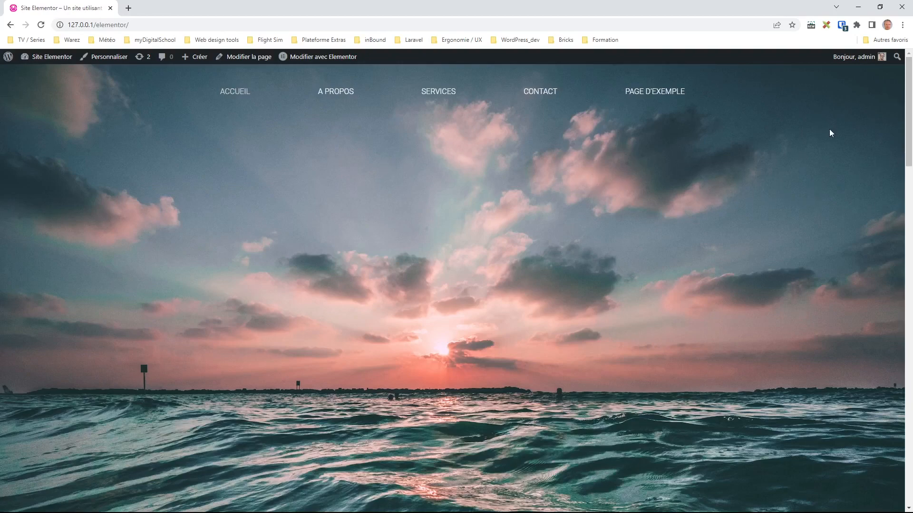
# Open the Elementor Header #19 template from the theme builder for editing and add a container with row direction
pyautogui.moveTo(910, 122); pyautogui.dragTo(892, 108)
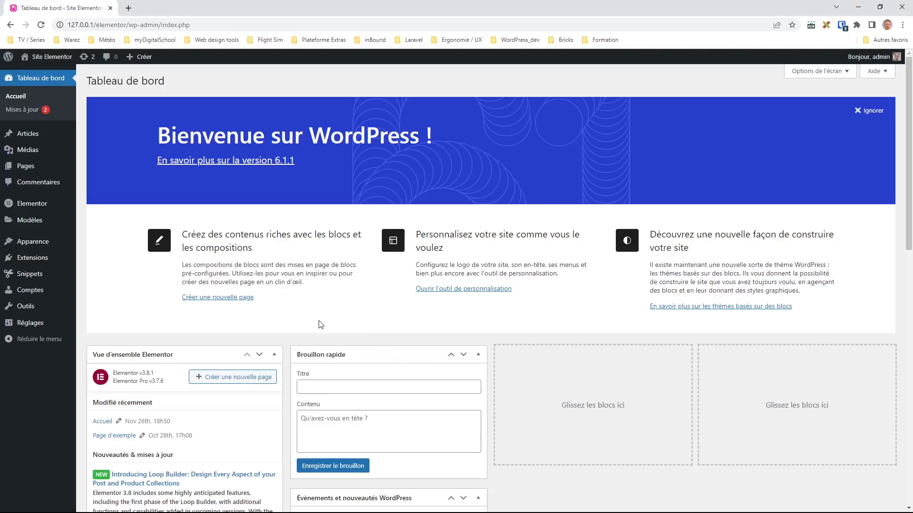
pyautogui.moveTo(28, 222)
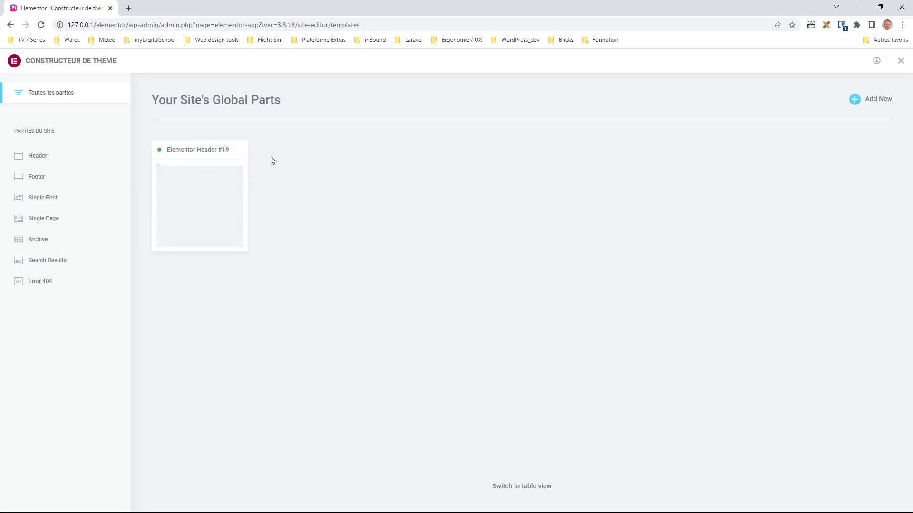
pyautogui.click(197, 196)
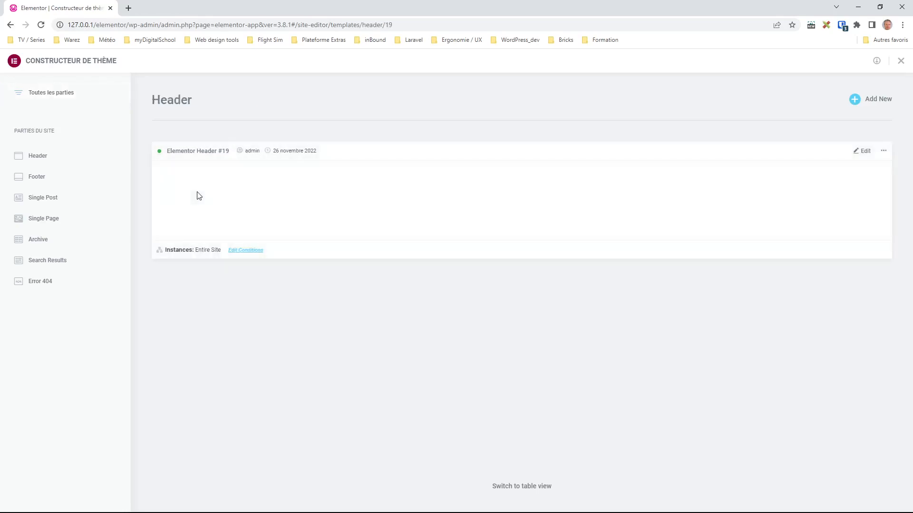
pyautogui.click(863, 151)
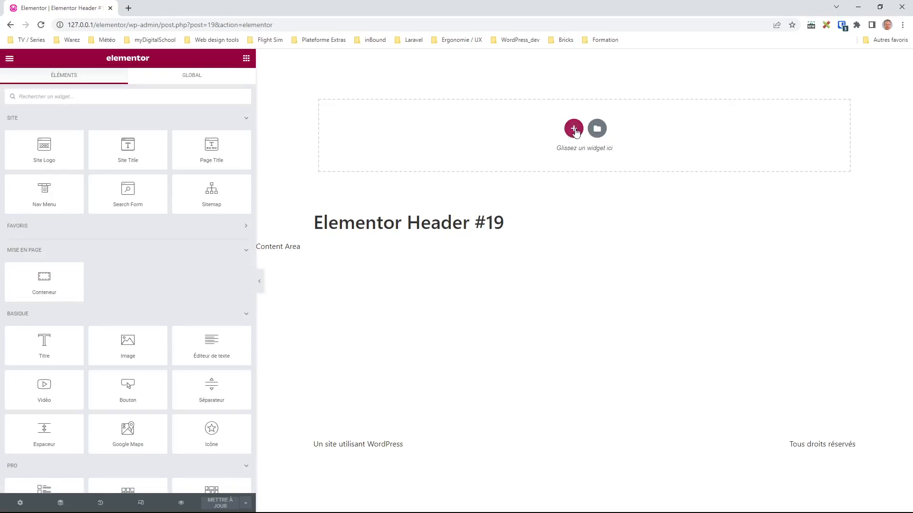
pyautogui.click(574, 129)
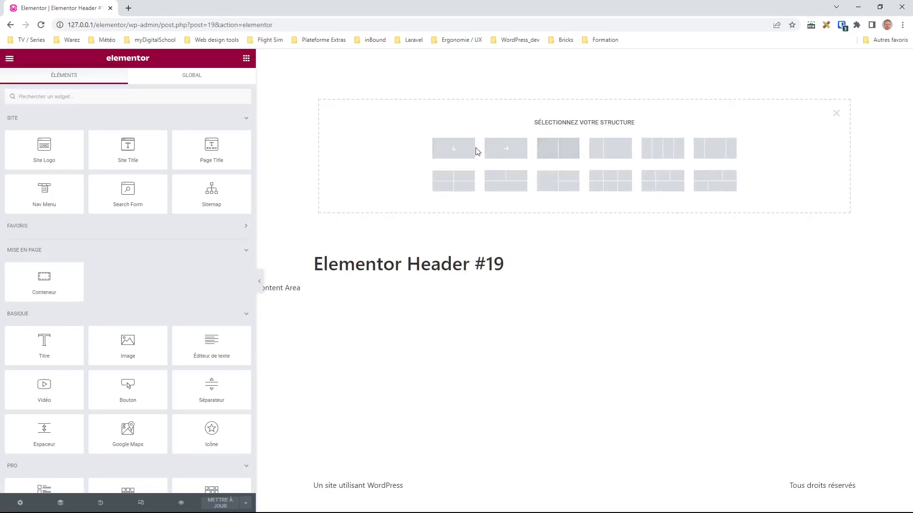
pyautogui.click(518, 149)
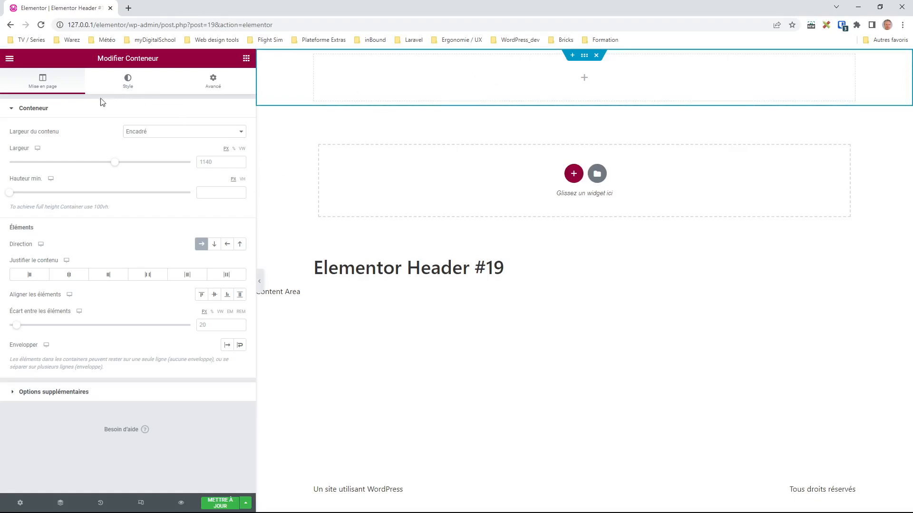
# Examine the Flexbox container option in Elementor's experiments settings, then return to the header template
pyautogui.click(10, 58)
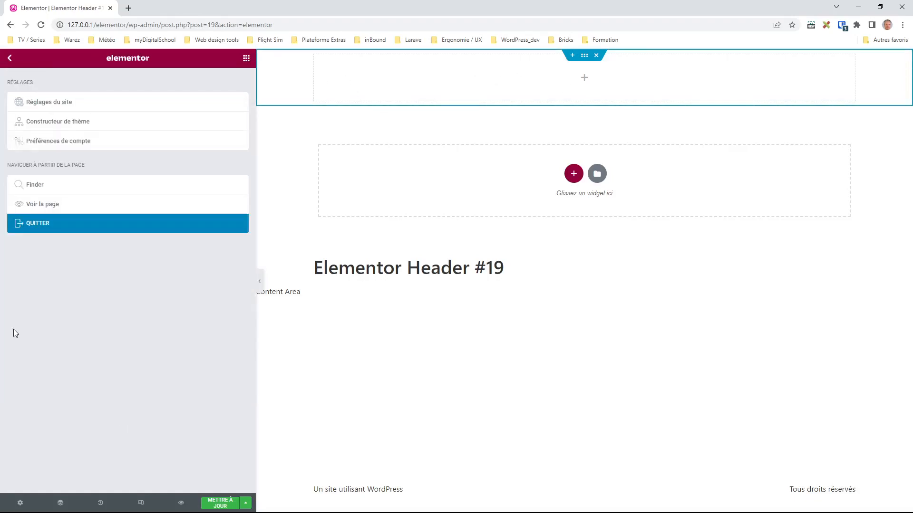
pyautogui.click(118, 228)
pyautogui.click(164, 9)
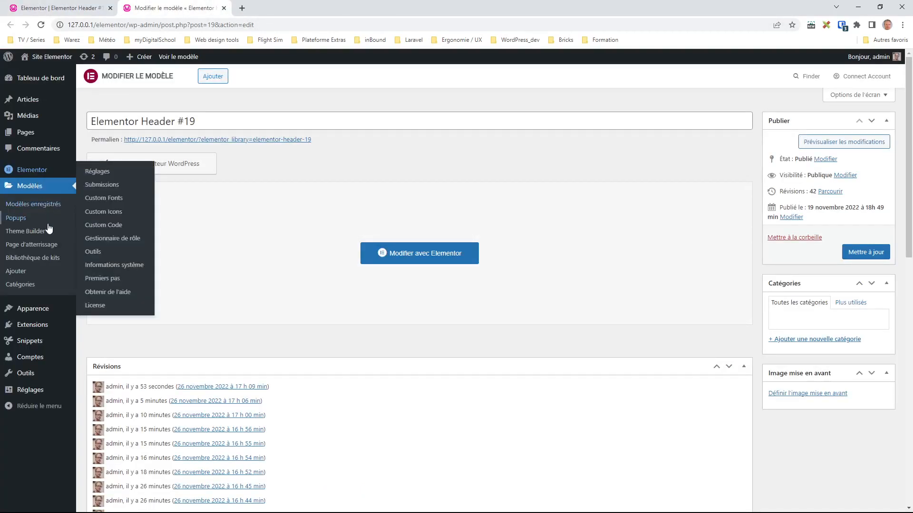
pyautogui.moveTo(80, 171)
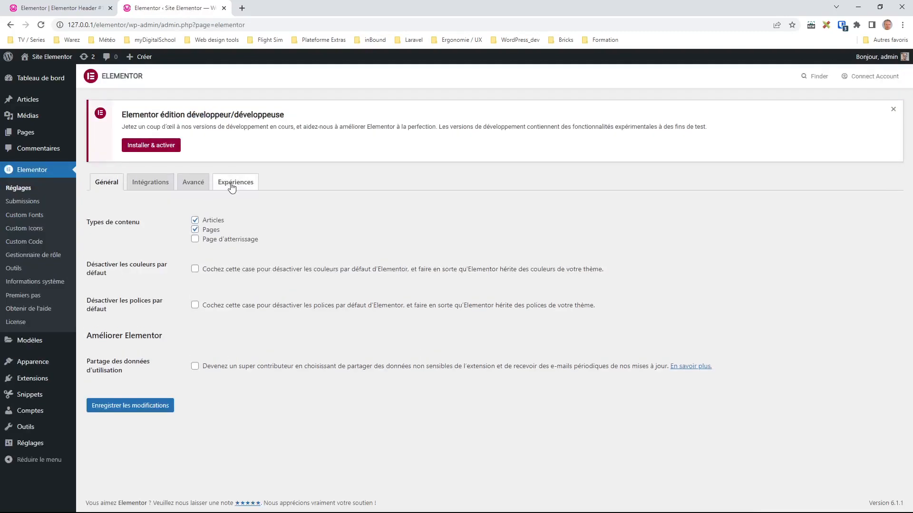
pyautogui.click(232, 185)
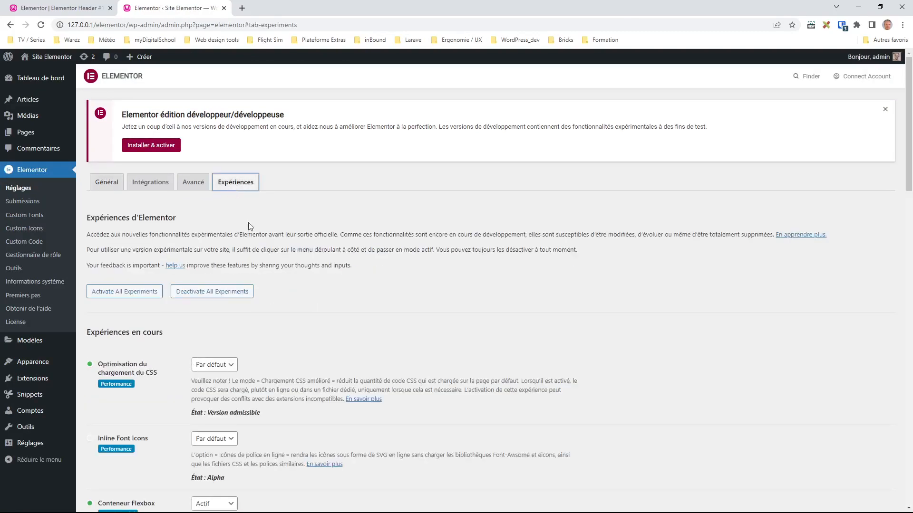
pyautogui.scroll(-7, 373, 287)
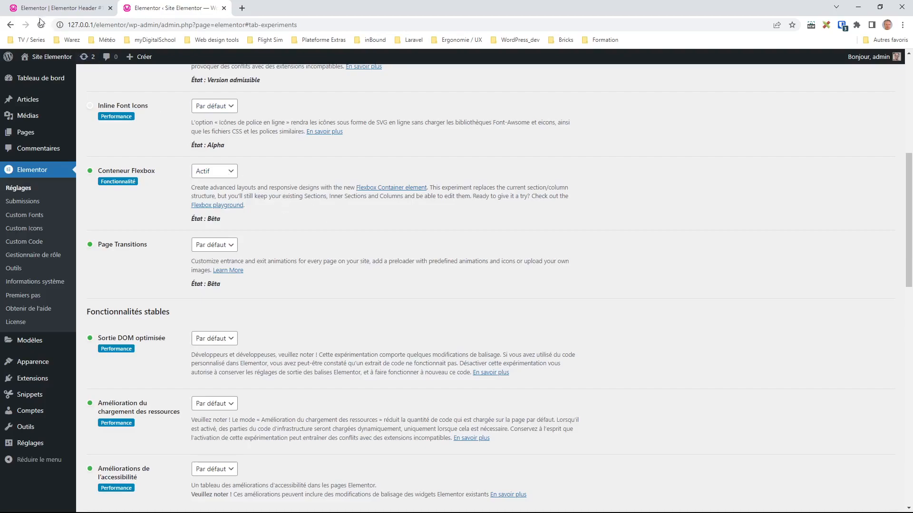
pyautogui.click(224, 8)
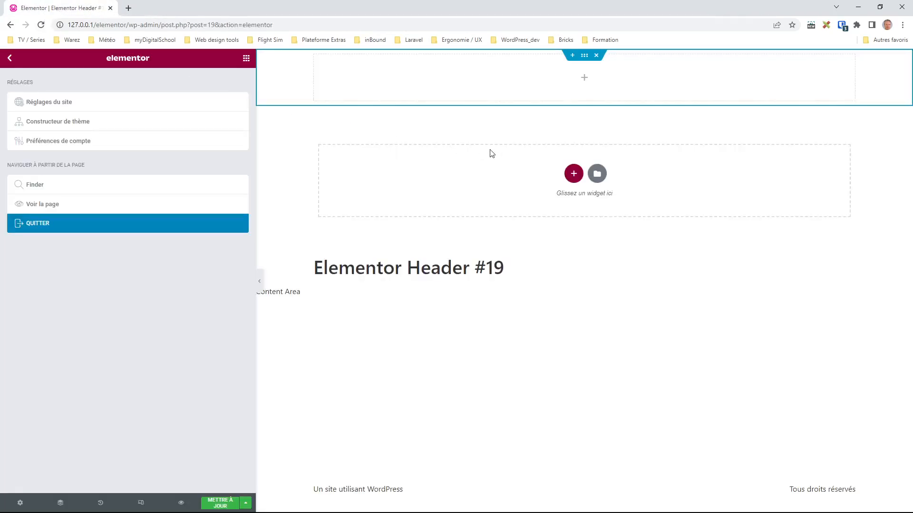
# Search the widgets for "menu" and place a Nav Menu in the header container
pyautogui.click(246, 58)
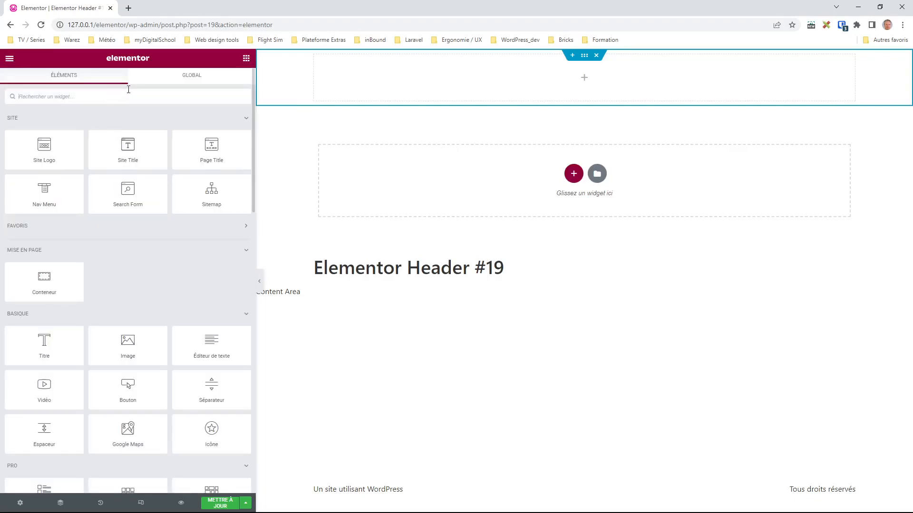
pyautogui.write('menu')
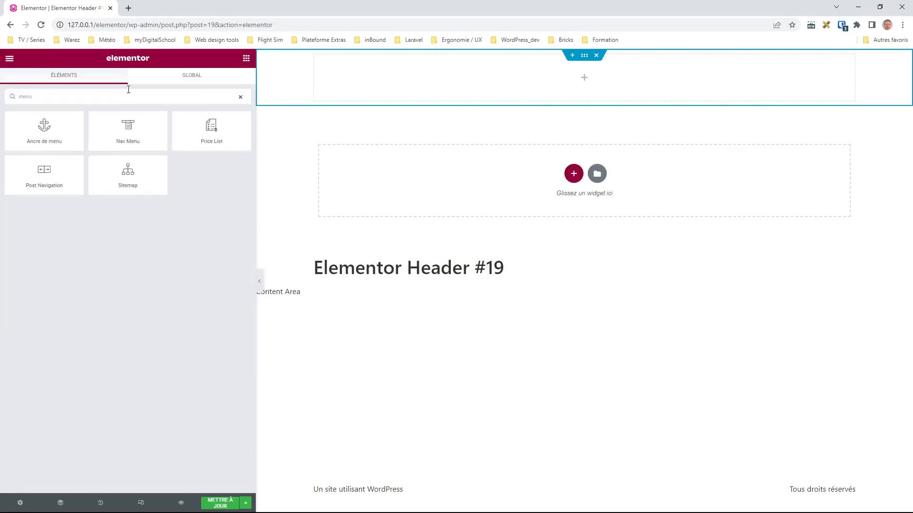
pyautogui.moveTo(122, 127); pyautogui.dragTo(584, 76)
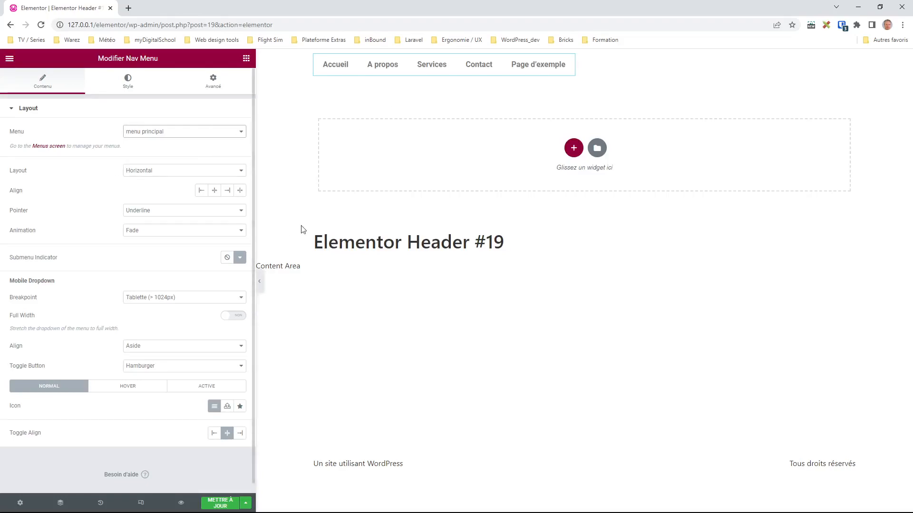
# Center-align the Nav Menu's items and set the widget's size to grow across the container
pyautogui.click(214, 191)
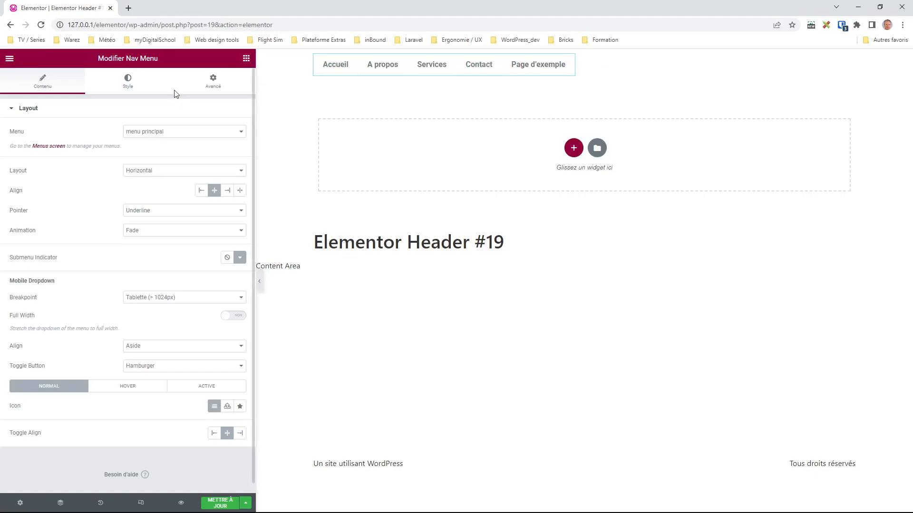
pyautogui.click(60, 502)
pyautogui.moveTo(817, 143); pyautogui.dragTo(818, 138)
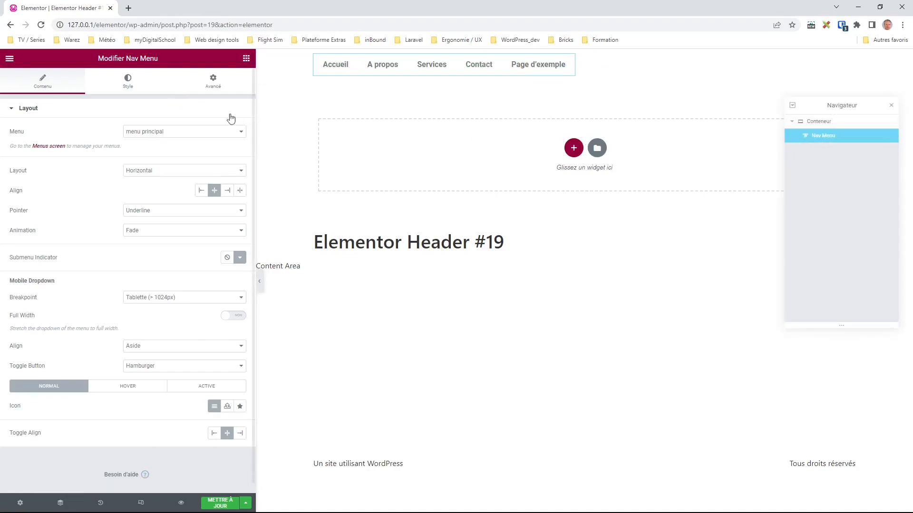
pyautogui.click(213, 84)
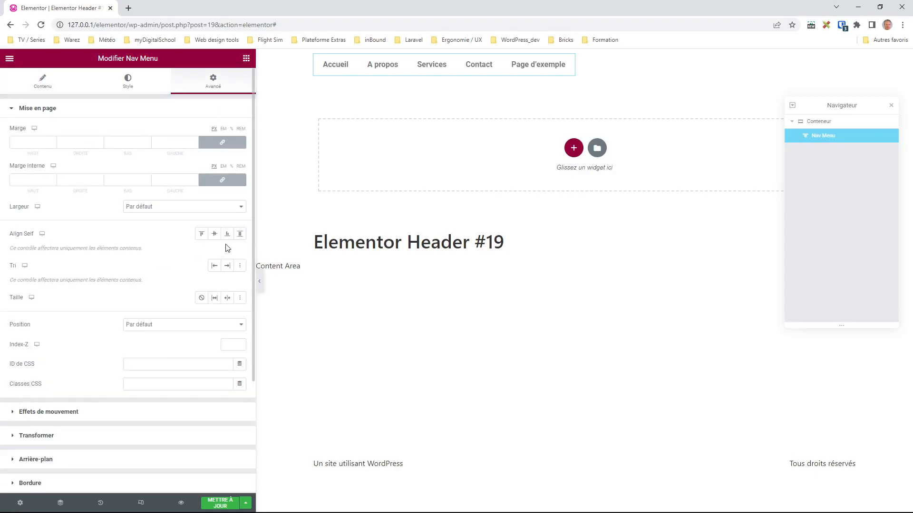
pyautogui.click(215, 301)
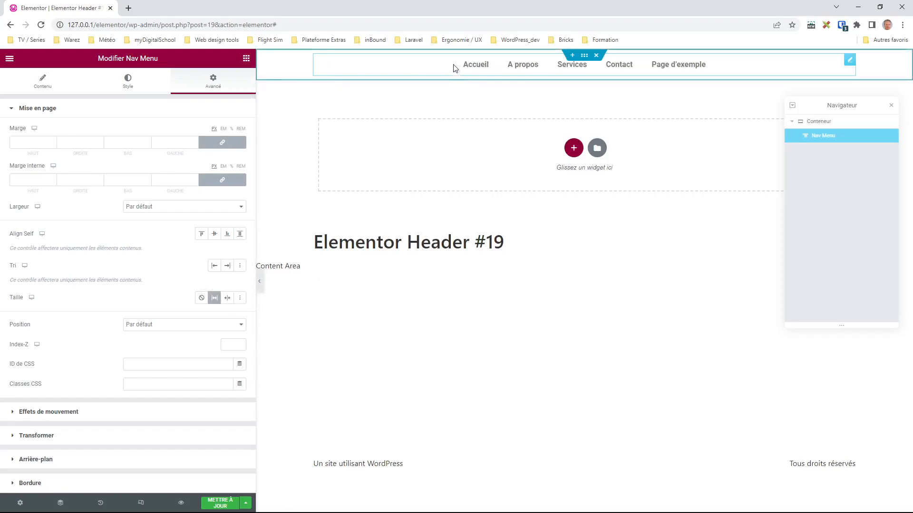
pyautogui.click(892, 109)
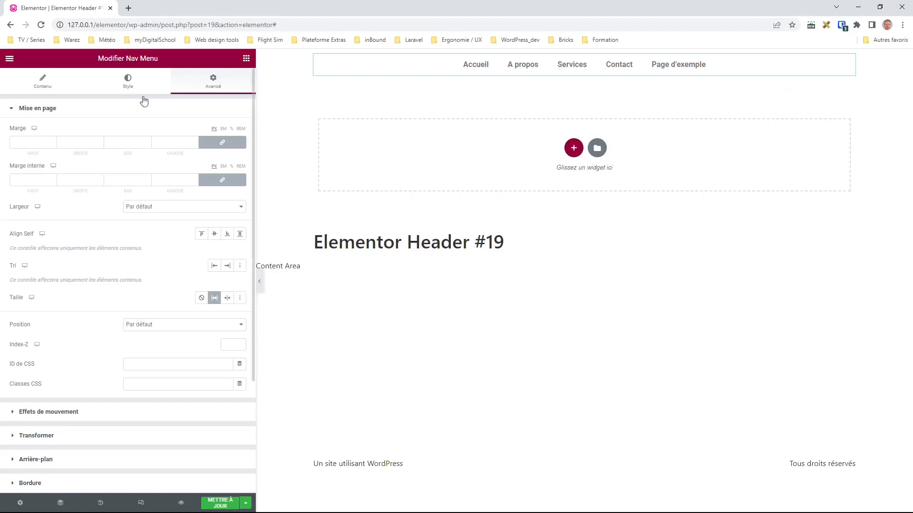
# Set the main menu's normal text color to black
pyautogui.click(126, 85)
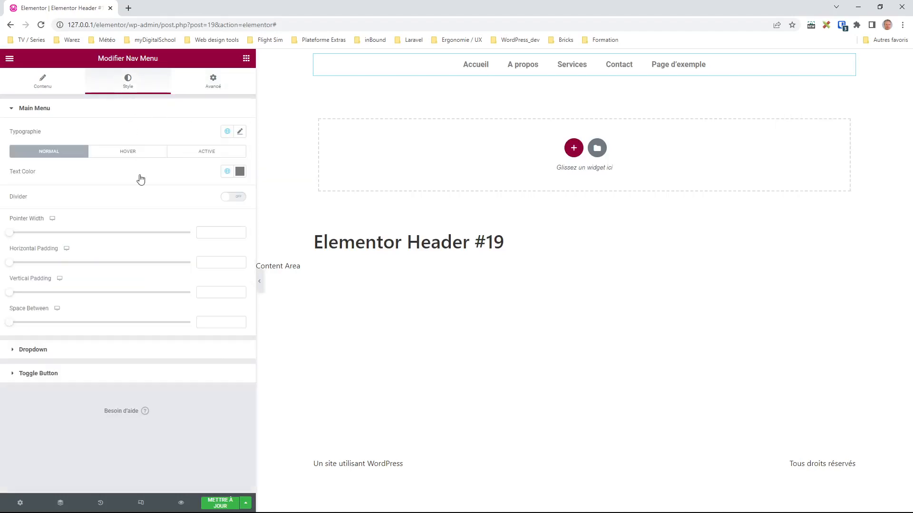
pyautogui.click(240, 172)
pyautogui.moveTo(174, 230); pyautogui.dragTo(131, 286)
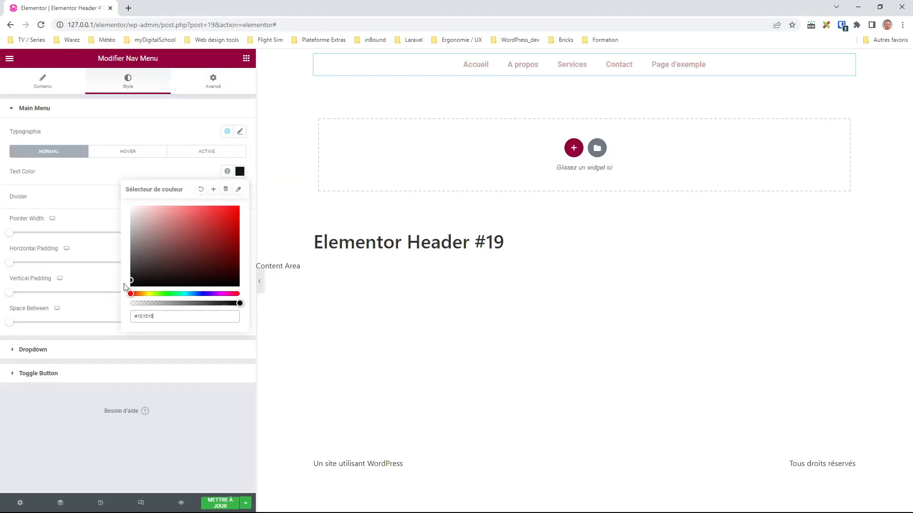
pyautogui.click(224, 407)
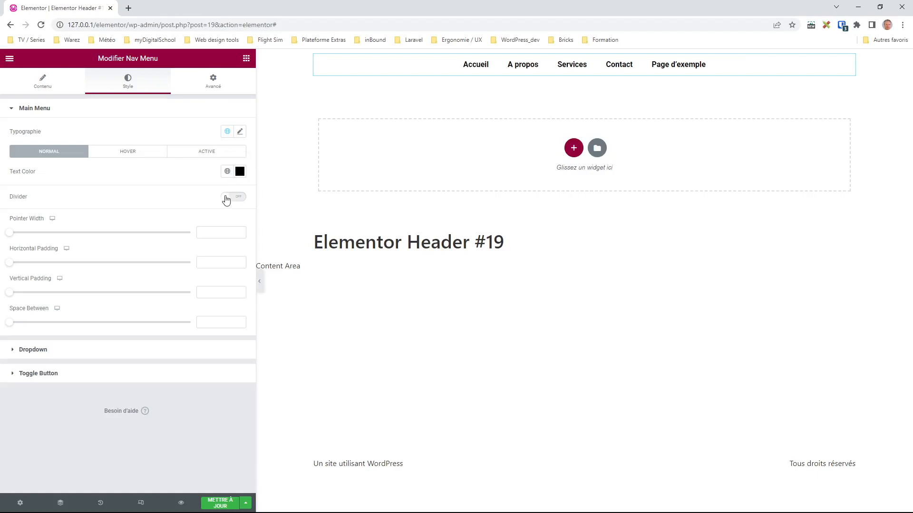
# Set the main menu typography to weight 400 (Normal), uppercase transformation and 0.5 px letter spacing
pyautogui.click(241, 132)
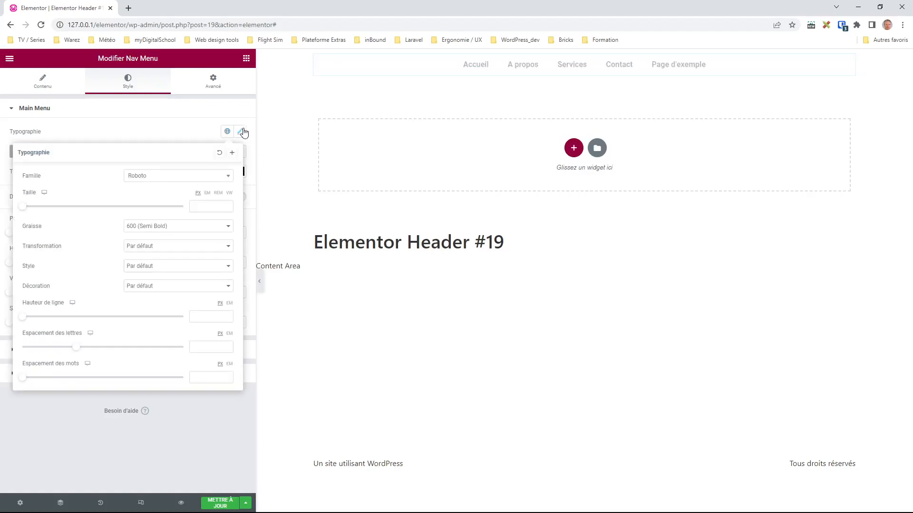
pyautogui.press('Up')
pyautogui.press('Up')
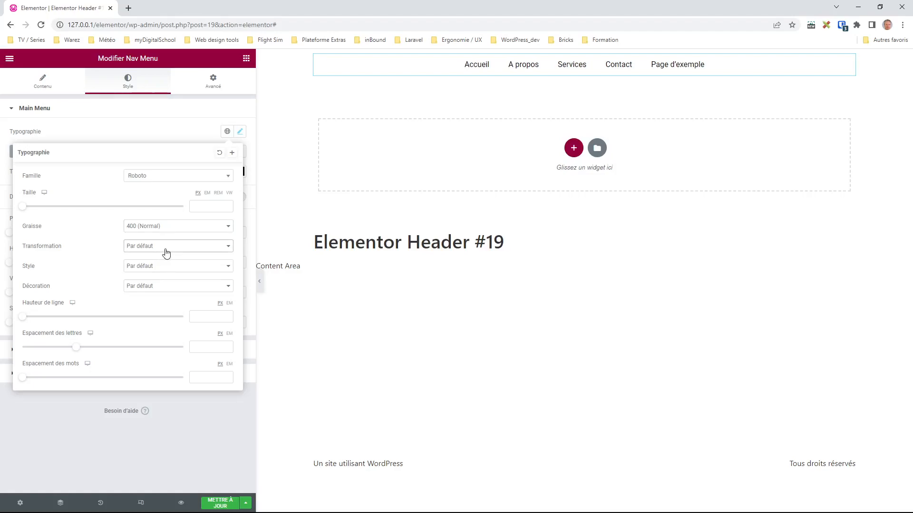
pyautogui.click(165, 264)
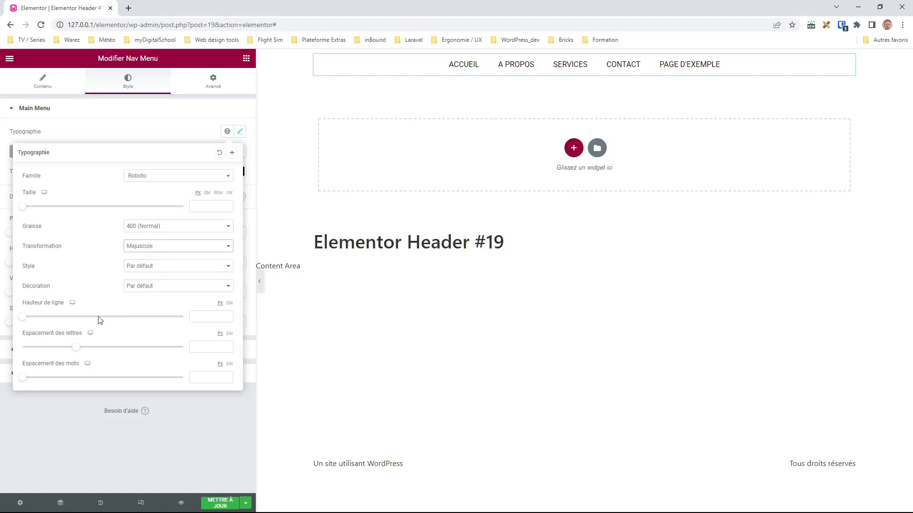
pyautogui.moveTo(77, 351); pyautogui.dragTo(83, 351)
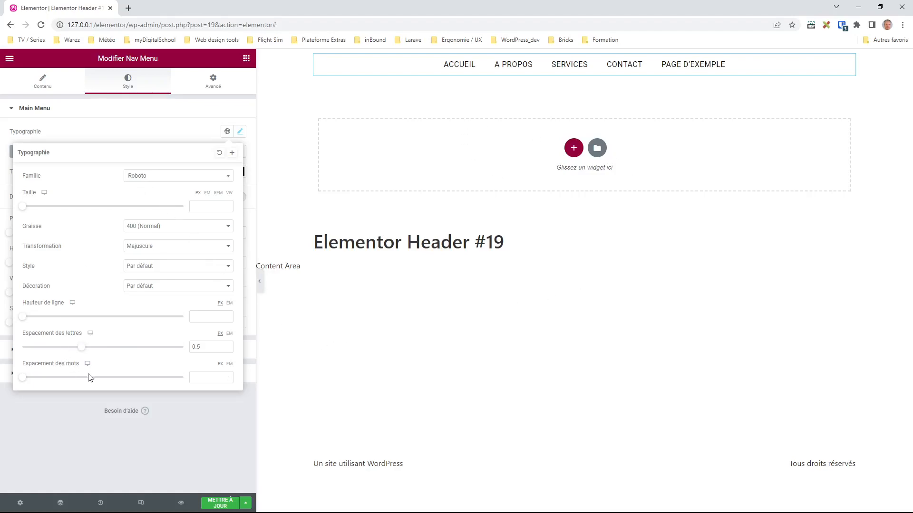
pyautogui.click(195, 443)
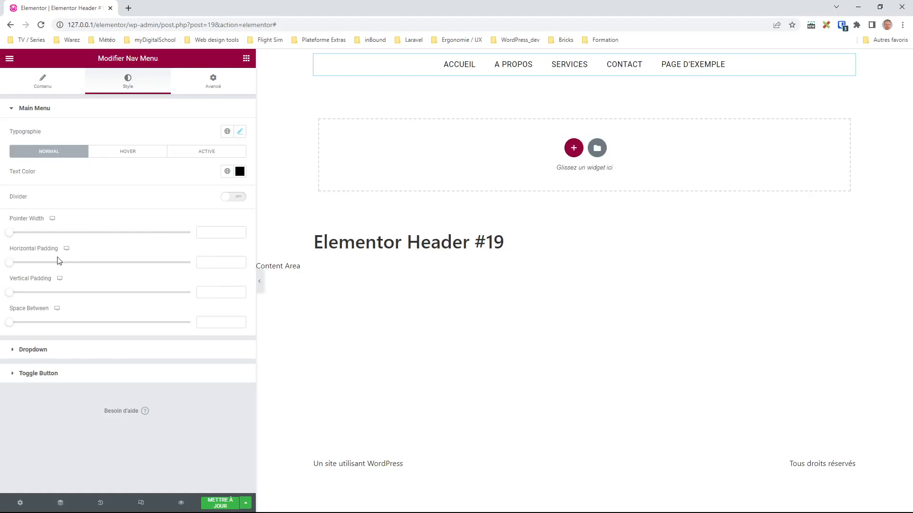
# Try a horizontal padding of 19 on the menu items and clear the value again
pyautogui.moveTo(10, 263); pyautogui.dragTo(78, 262)
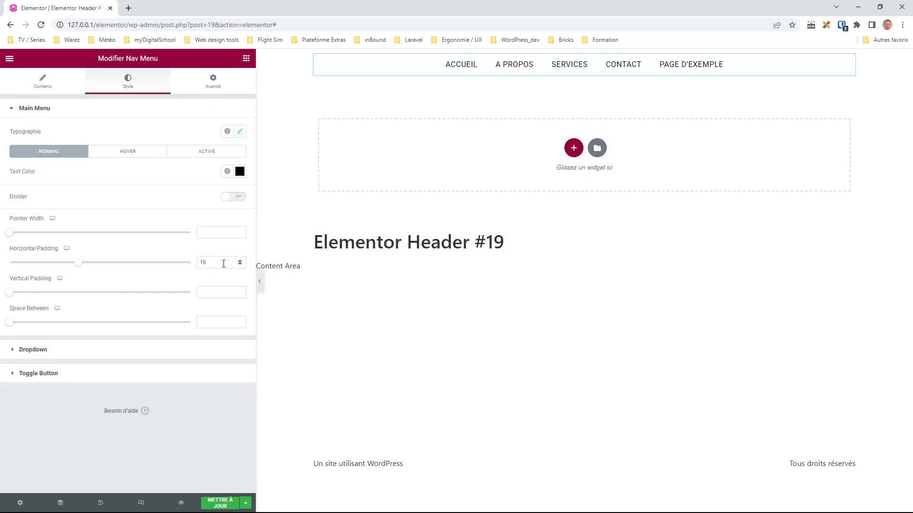
pyautogui.doubleClick(202, 263)
pyautogui.press('BackSpace')
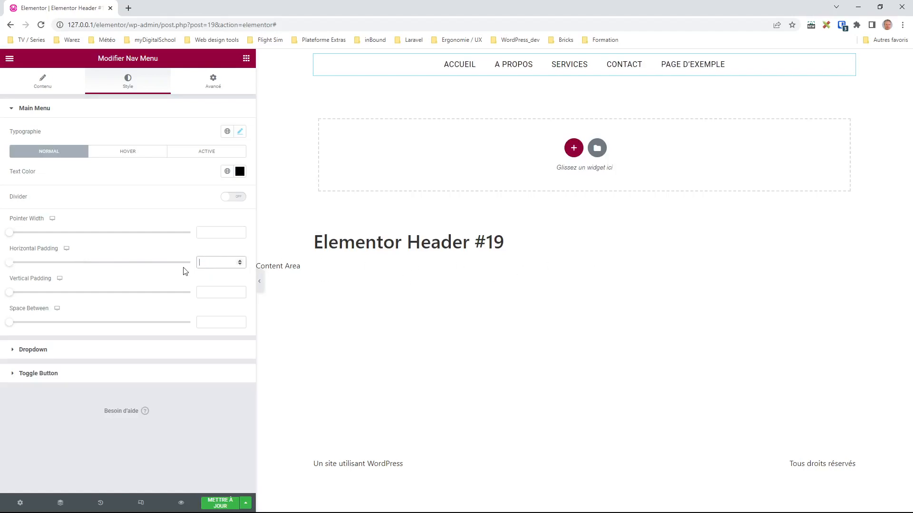
# Stretch the menu items across the full width of the header and set their pointer to None
pyautogui.click(42, 82)
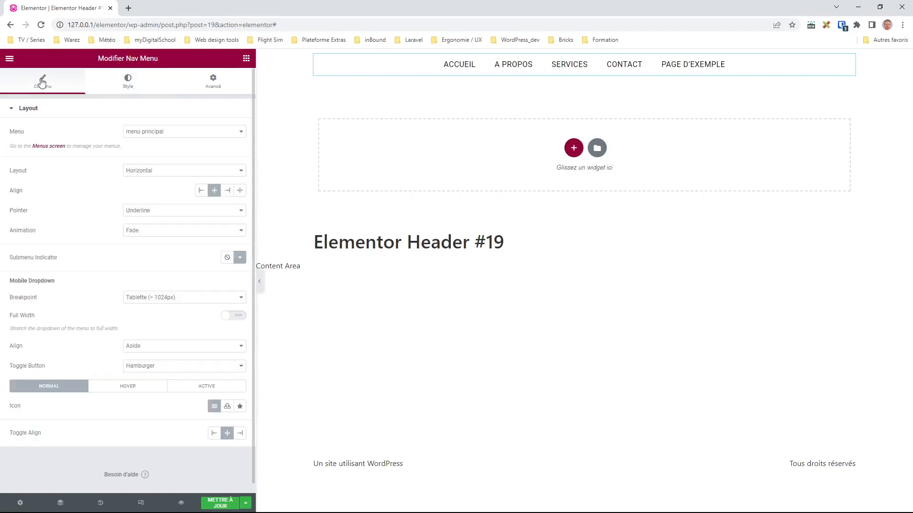
pyautogui.click(241, 192)
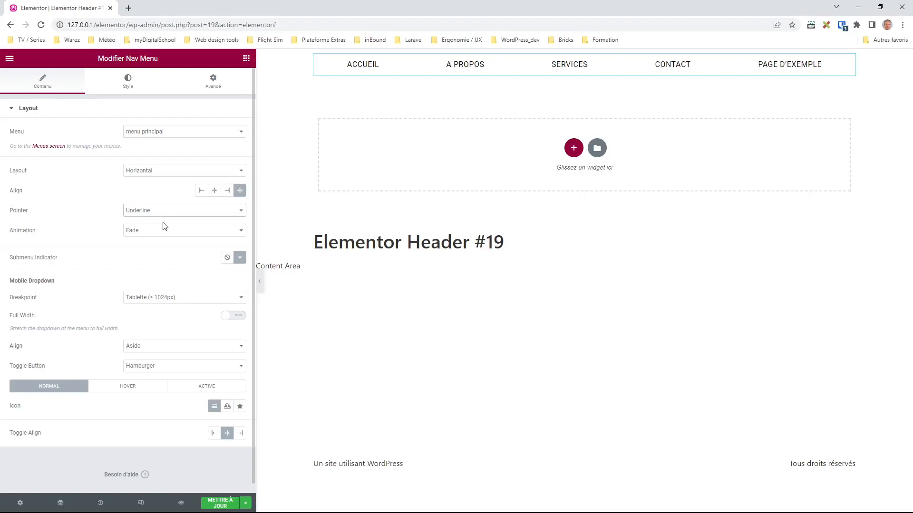
pyautogui.click(154, 239)
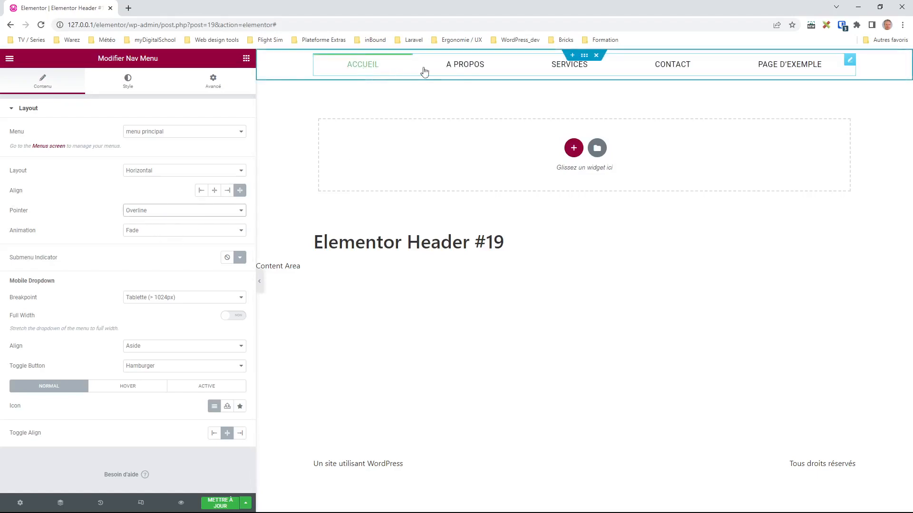
pyautogui.click(148, 252)
pyautogui.click(173, 210)
pyautogui.click(145, 227)
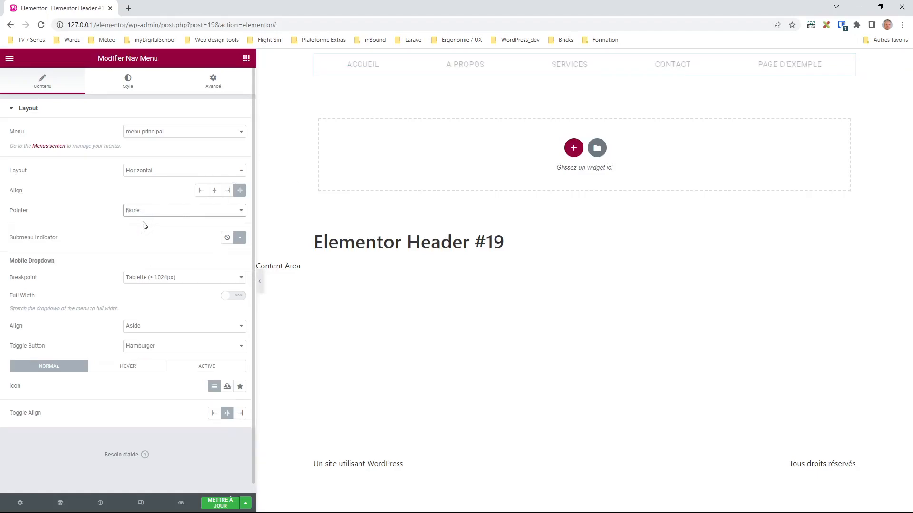
# Set the main menu's hover text color to #E4E4E4 and update the header template
pyautogui.click(126, 84)
pyautogui.click(136, 152)
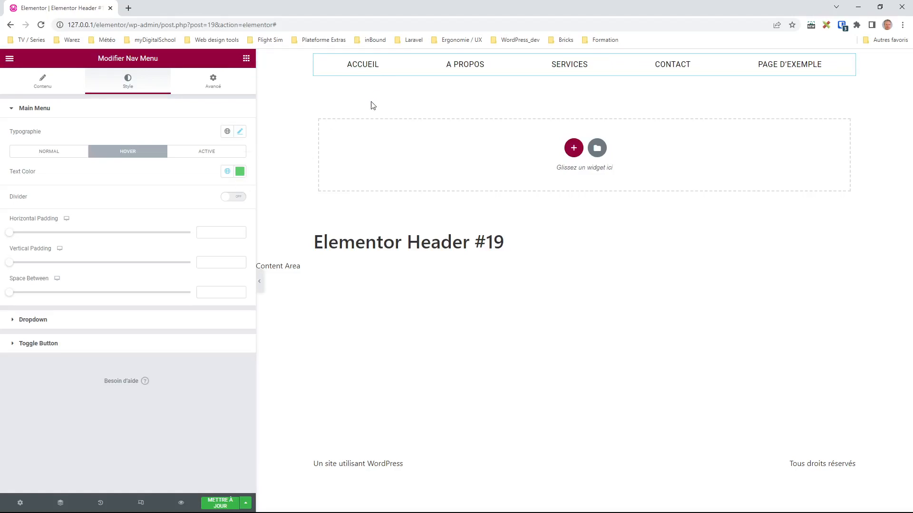
pyautogui.click(240, 171)
pyautogui.write('#E7E7E7')
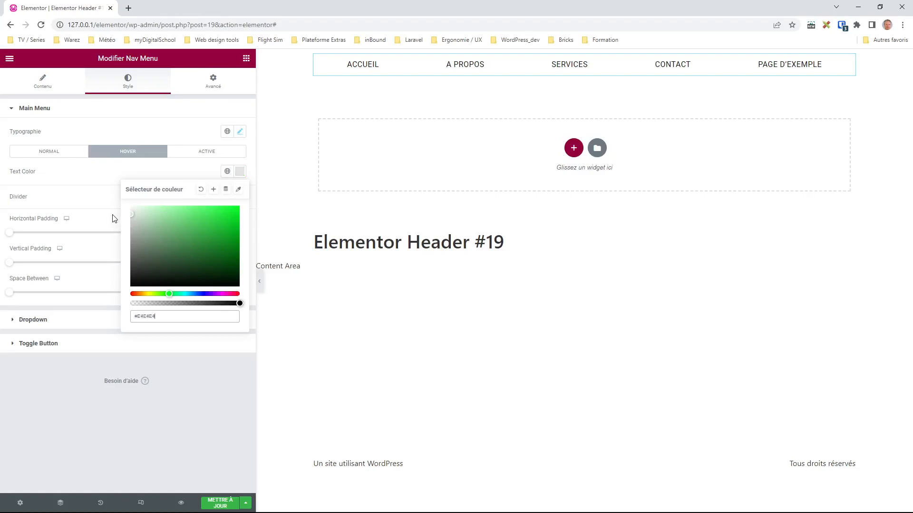
pyautogui.click(213, 405)
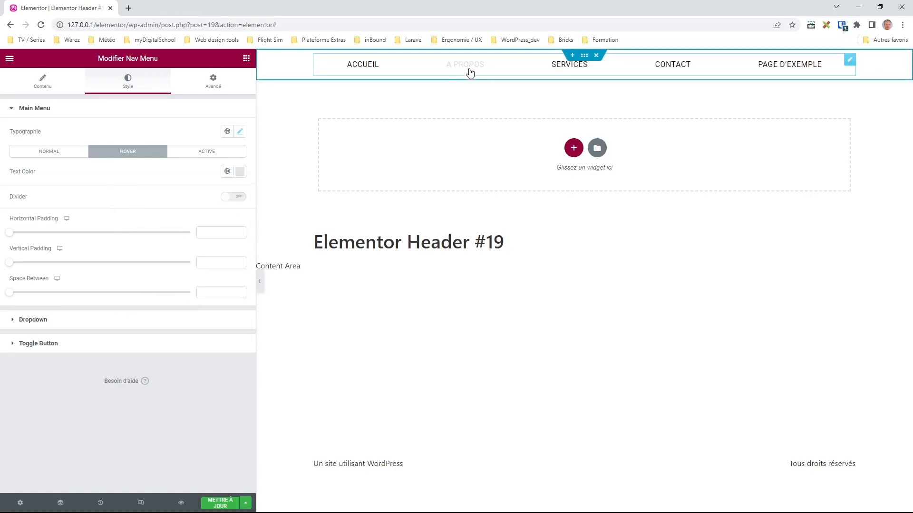
pyautogui.click(216, 506)
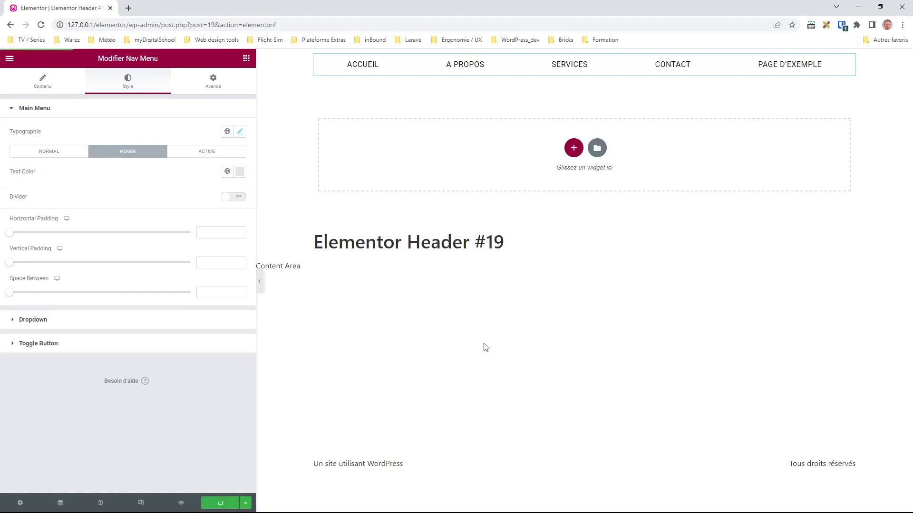
# Save the header's display conditions with Entire Site included
pyautogui.click(245, 503)
pyautogui.click(49, 460)
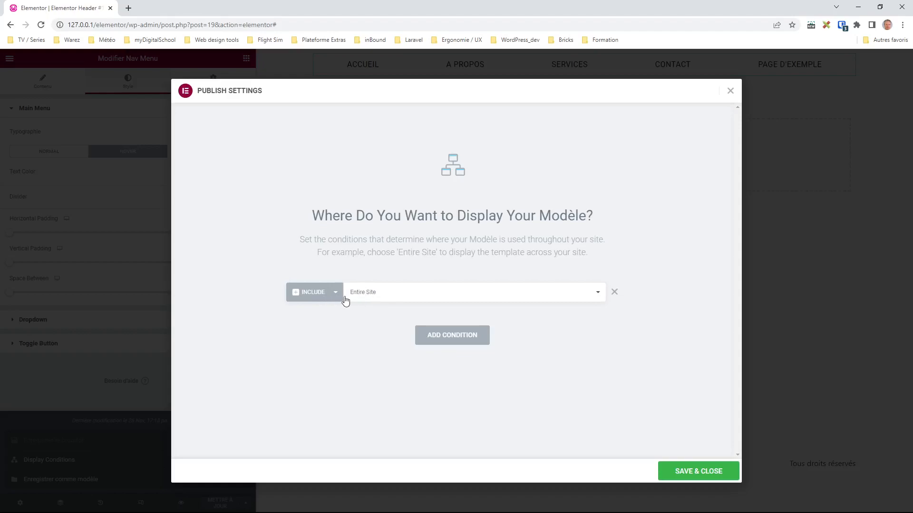
pyautogui.click(701, 473)
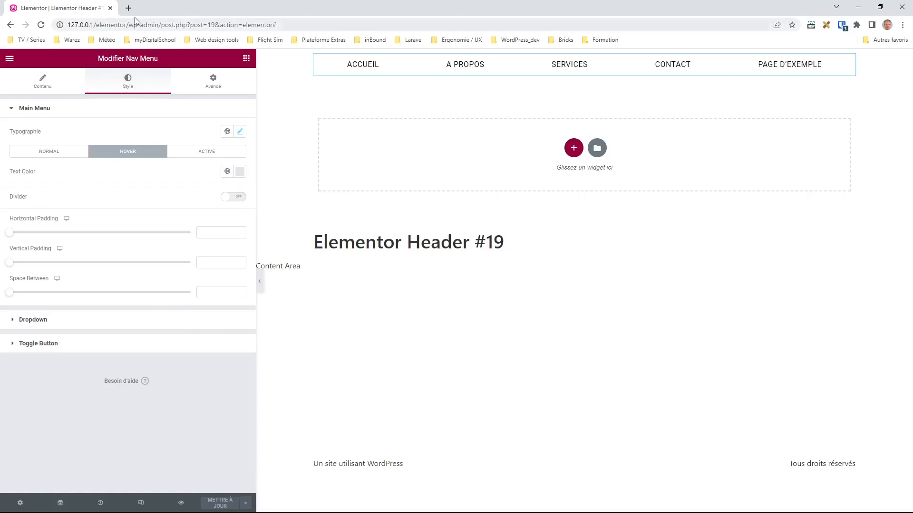
# Open the site's front page at 127.0.0.1/elementor in a new browser tab and examine its header area
pyautogui.moveTo(126, 25); pyautogui.dragTo(38, 26)
pyautogui.hotkey('ctrl', 'c')
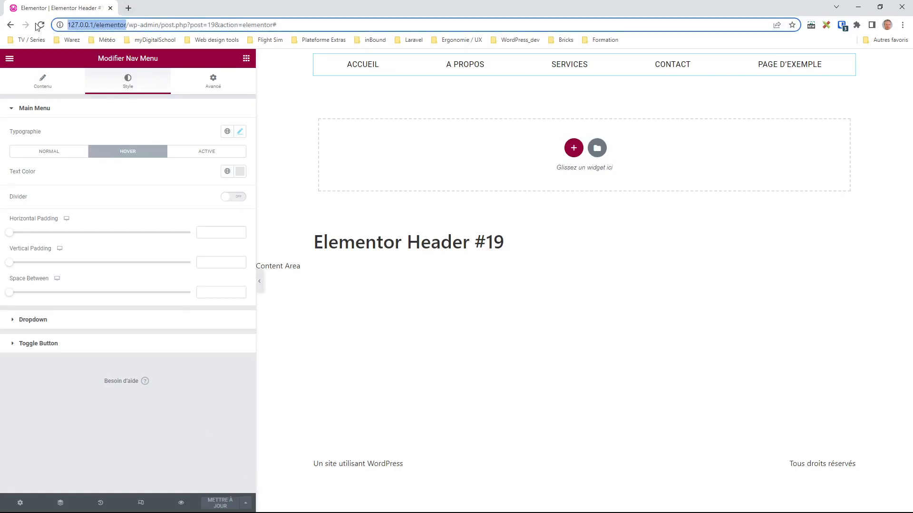
pyautogui.click(133, 8)
pyautogui.hotkey('ctrl', 'v')
pyautogui.press('Return')
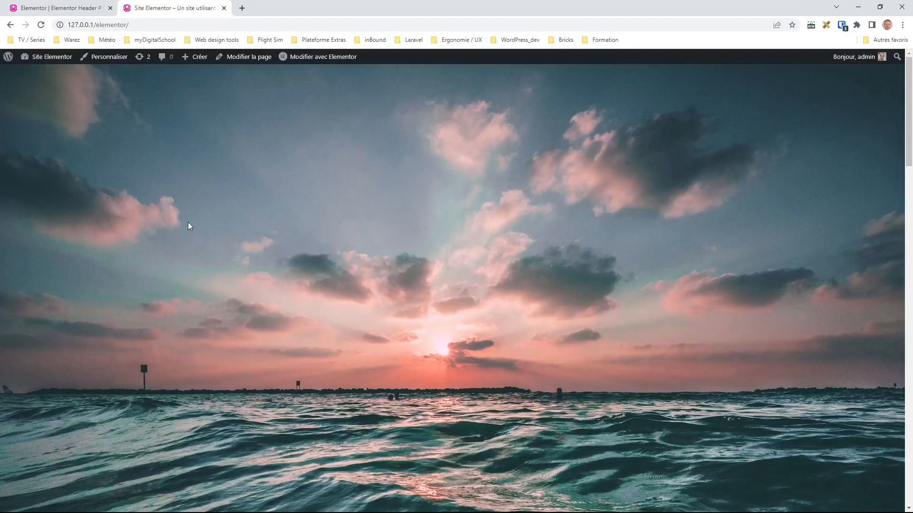
pyautogui.scroll(2, 546, 160)
pyautogui.scroll(-2, 433, 105)
pyautogui.scroll(2, 433, 105)
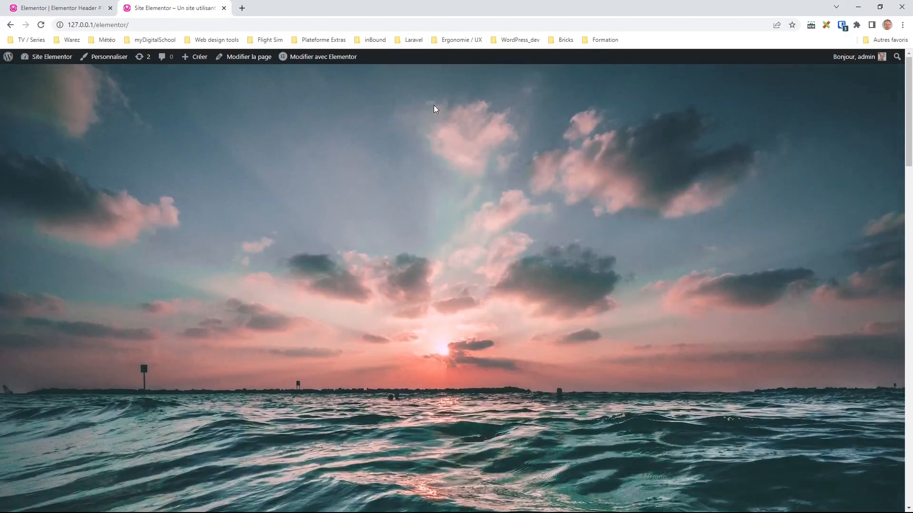
# Save the header's Entire Site display condition once more and return to the front page to check it
pyautogui.click(60, 9)
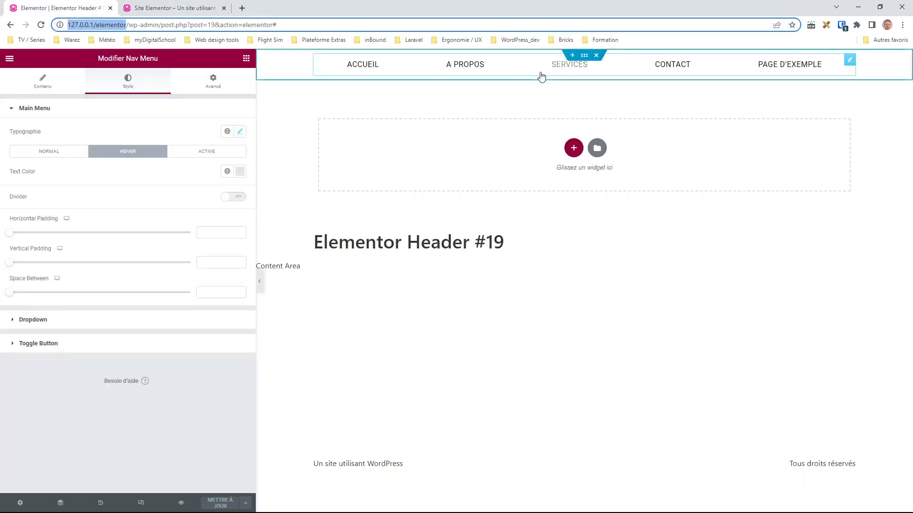
pyautogui.click(244, 503)
pyautogui.click(68, 461)
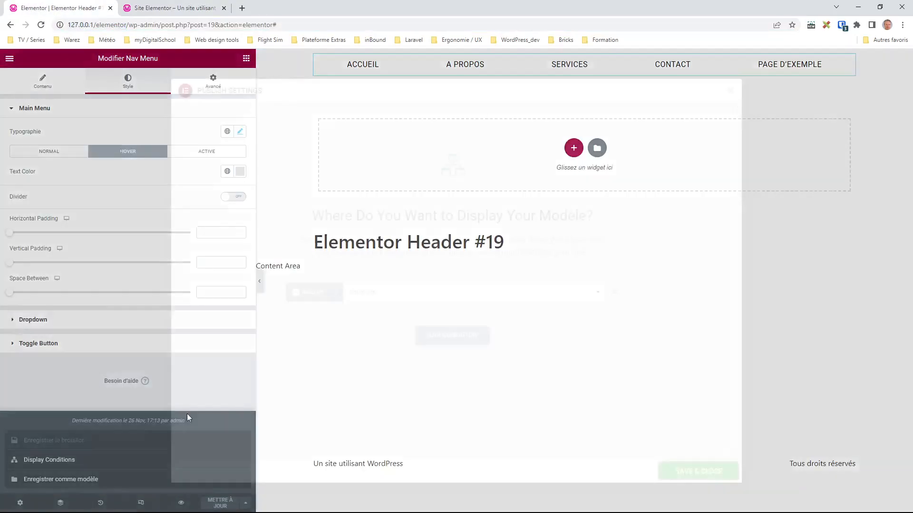
pyautogui.click(707, 479)
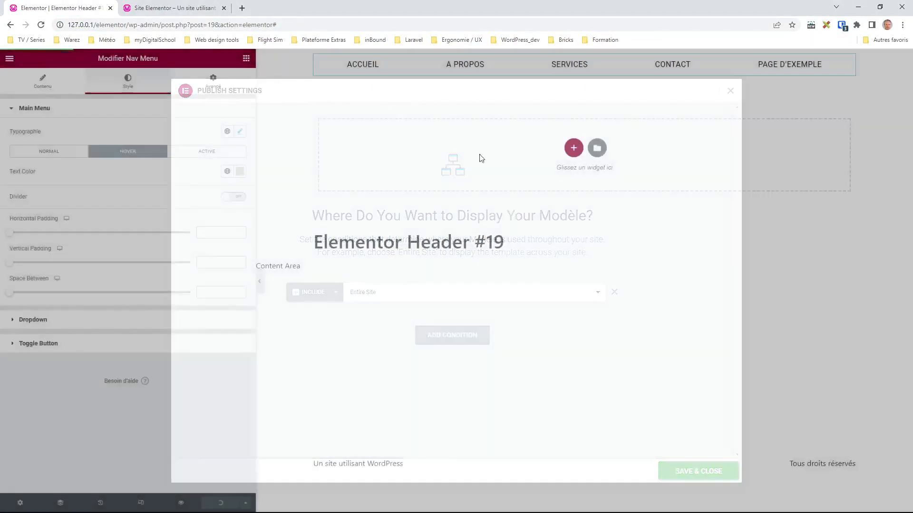
pyautogui.click(172, 11)
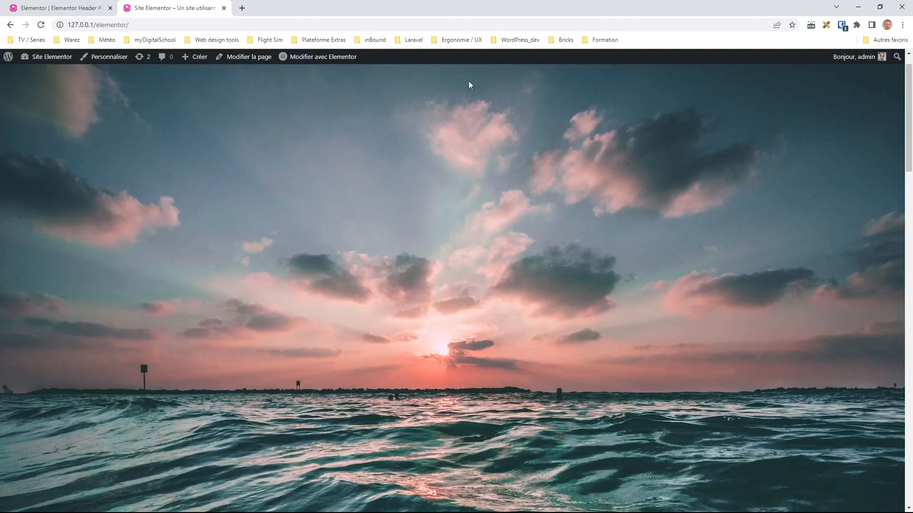
# Set the HTML tag of the container around the navigation menu to header
pyautogui.click(88, 8)
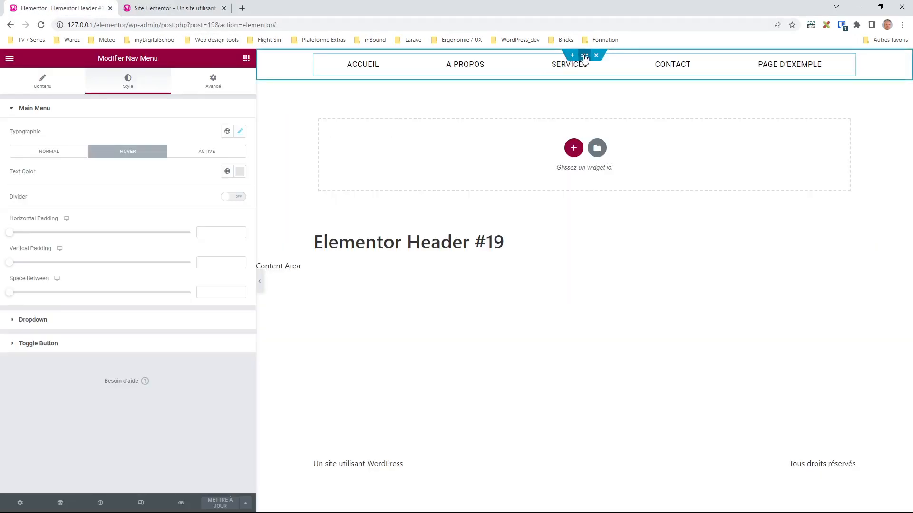
pyautogui.click(585, 56)
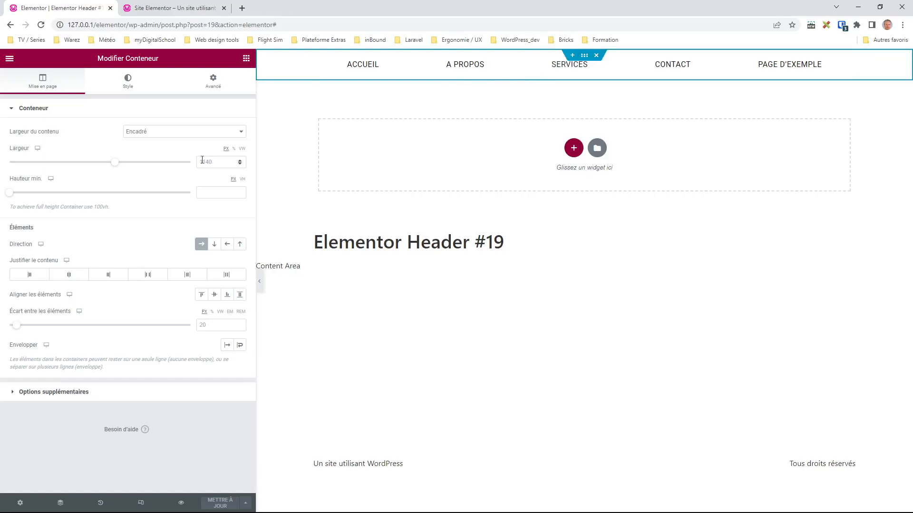
pyautogui.click(39, 393)
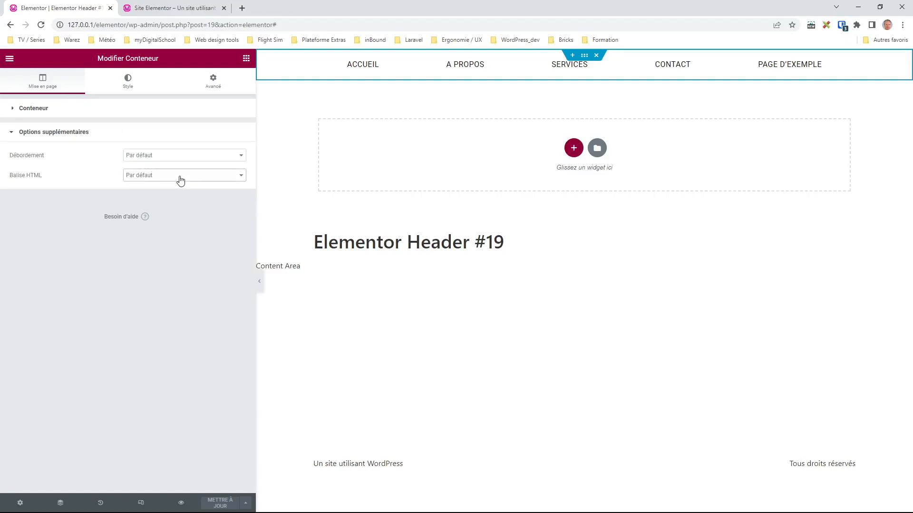
pyautogui.click(141, 201)
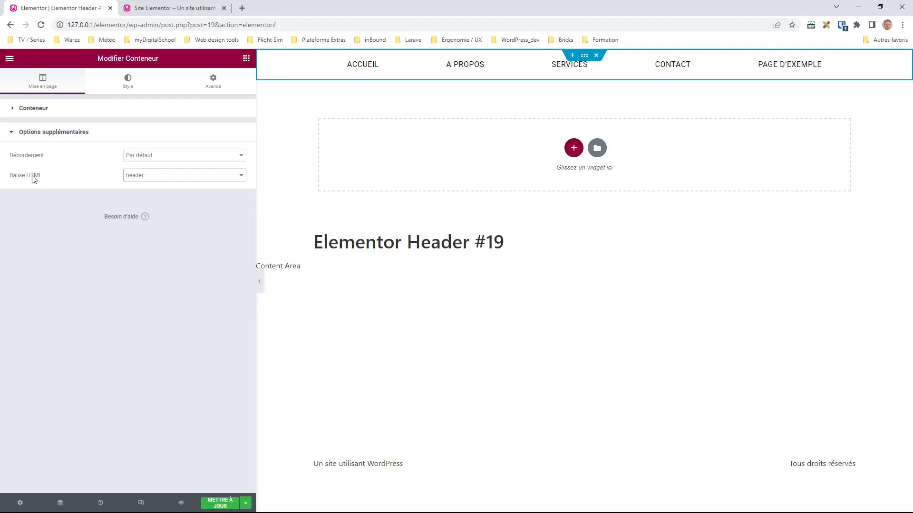
# Try the a (link) HTML tag on the menu container and switch it back to header
pyautogui.click(141, 251)
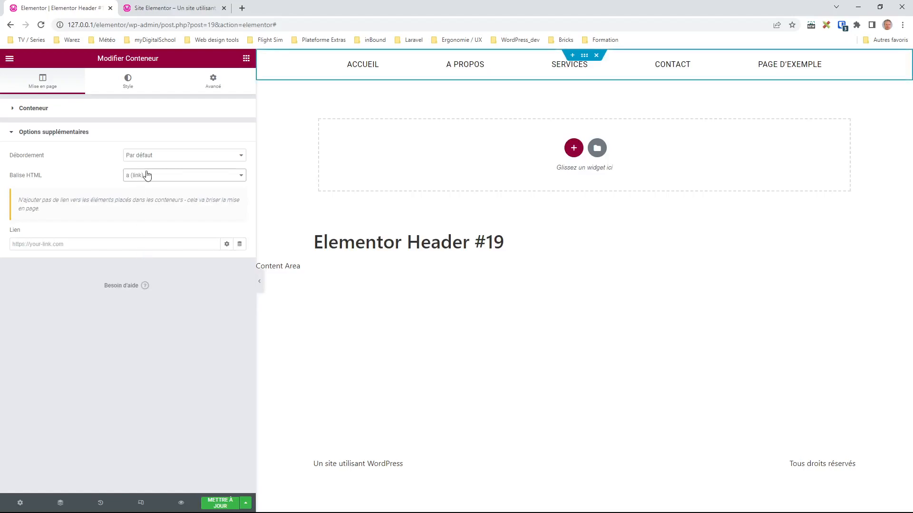
pyautogui.click(74, 246)
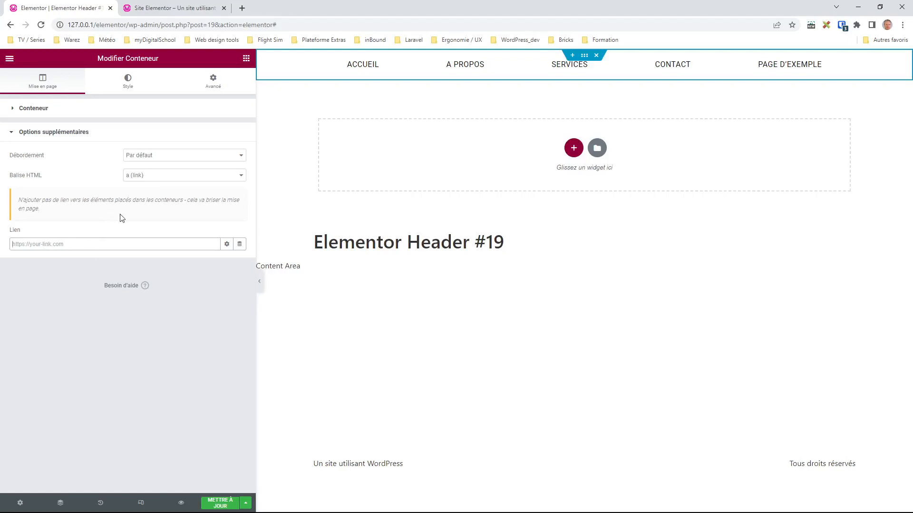
pyautogui.click(159, 176)
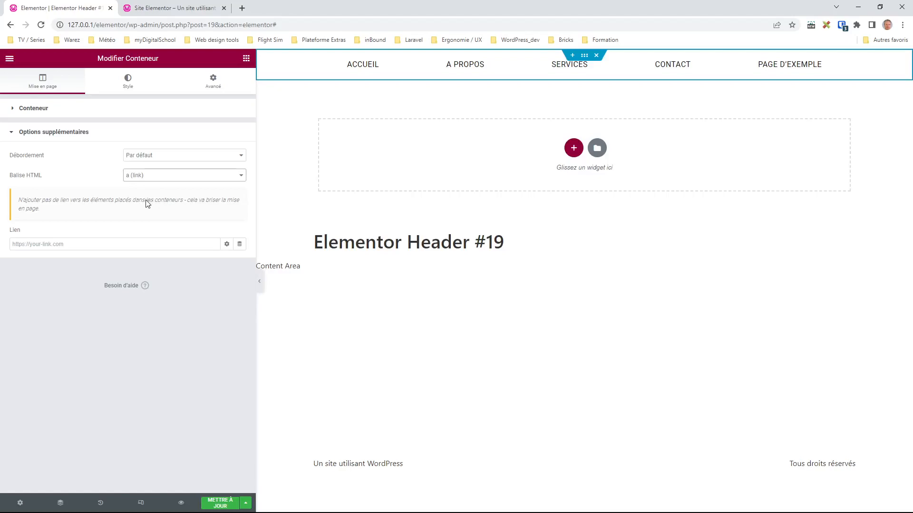
pyautogui.press('h')
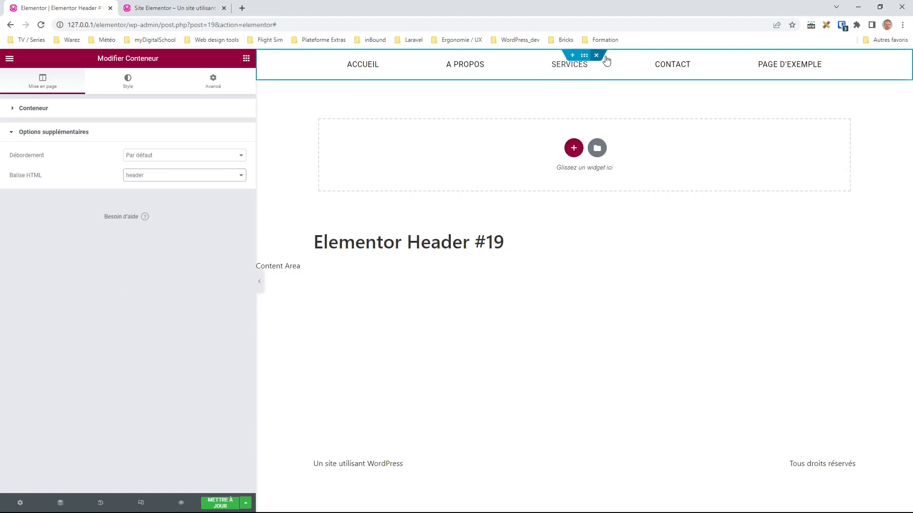
# Set the menu container's minimum height to 96 px and align its items to the center
pyautogui.click(26, 111)
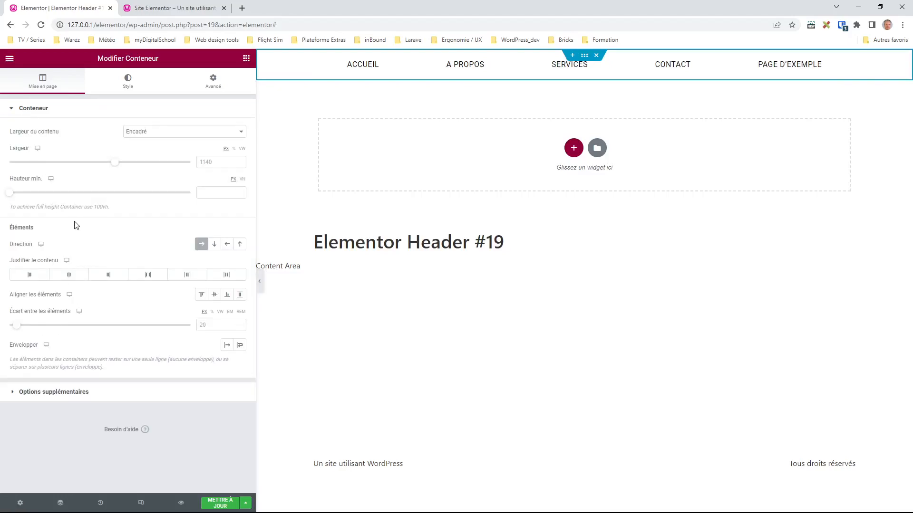
pyautogui.click(208, 191)
pyautogui.write('110')
pyautogui.moveTo(226, 190); pyautogui.dragTo(146, 198)
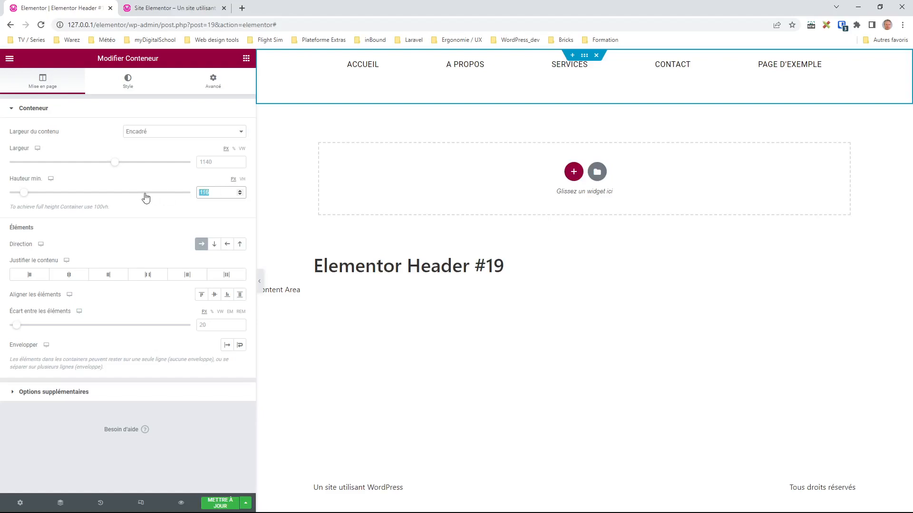
pyautogui.write('96')
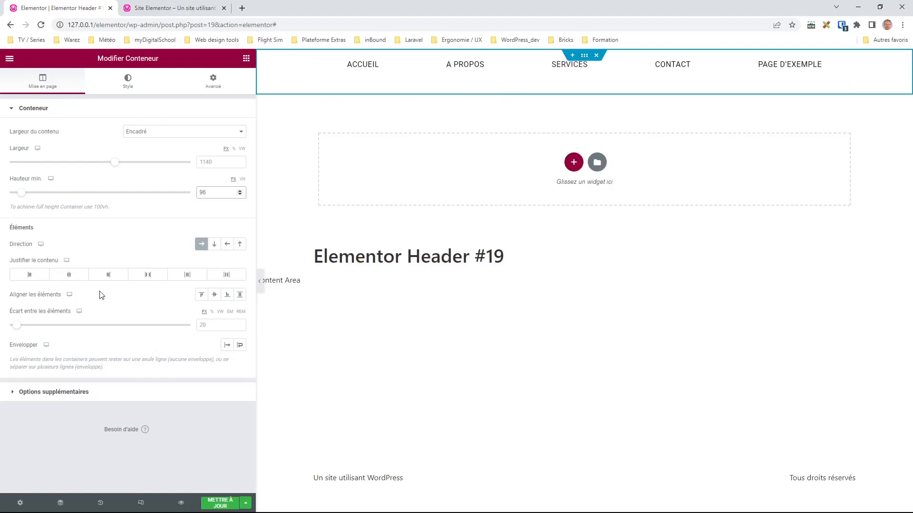
pyautogui.click(214, 295)
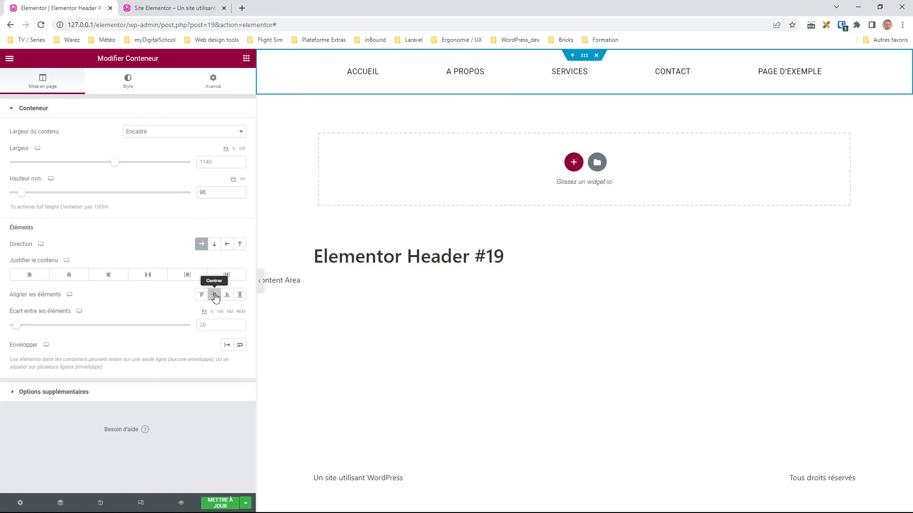
# Set the navigation menu's normal text color to white #FFFFFF, update the template and check the front page
pyautogui.click(849, 69)
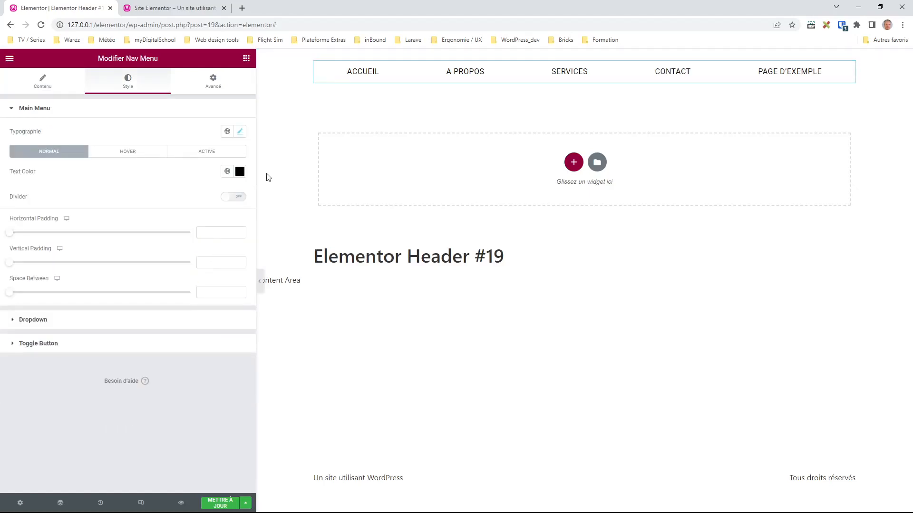
pyautogui.click(239, 171)
pyautogui.click(132, 208)
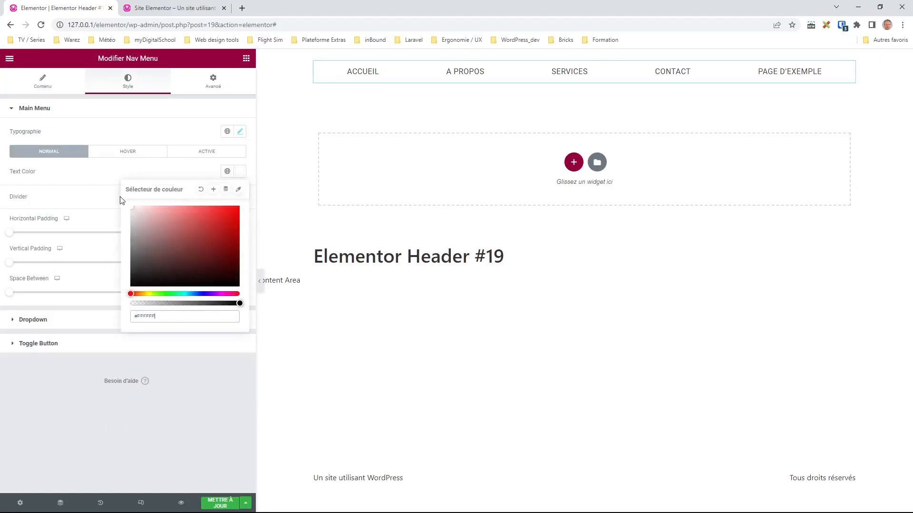
pyautogui.click(184, 398)
pyautogui.click(220, 503)
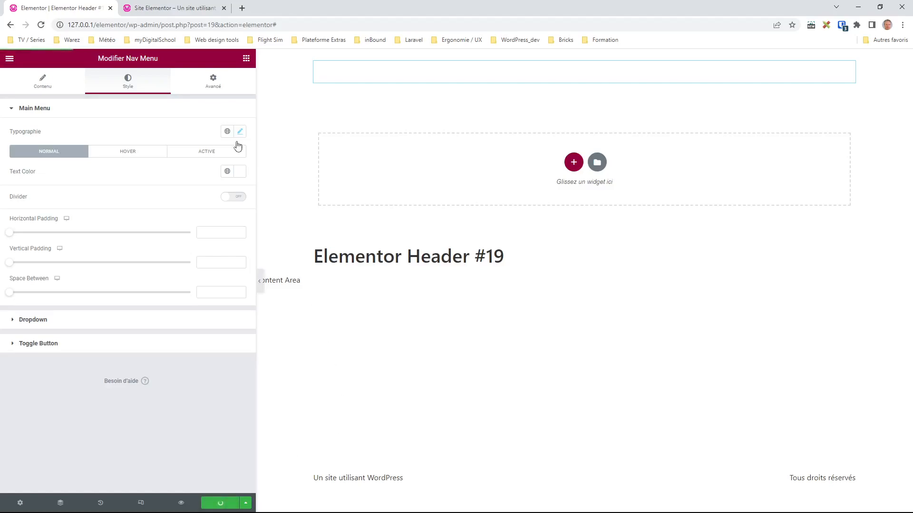
pyautogui.click(182, 9)
# Give the header container a Z-index of 999 and update the template
pyautogui.click(62, 8)
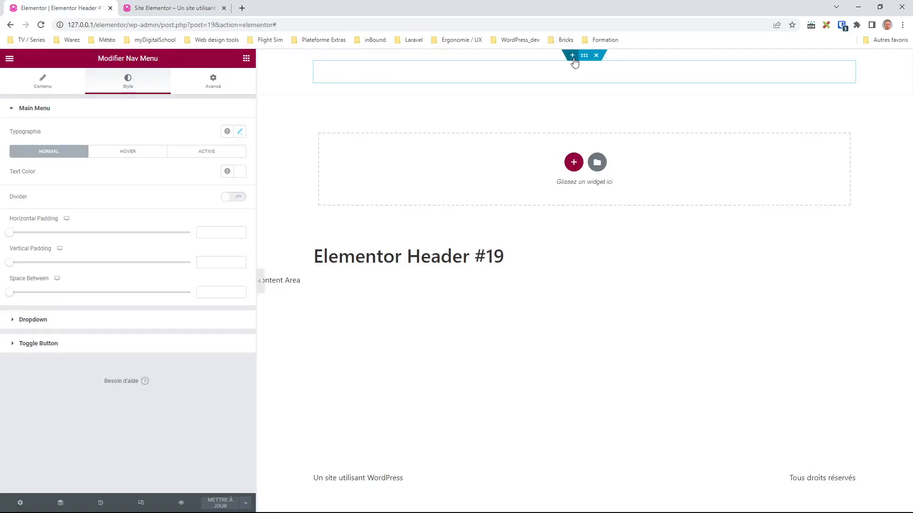
pyautogui.click(586, 56)
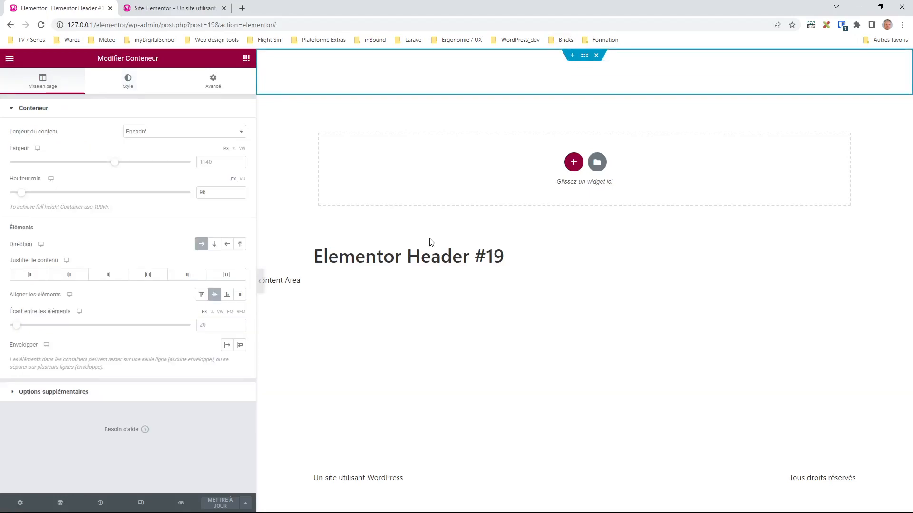
pyautogui.click(212, 82)
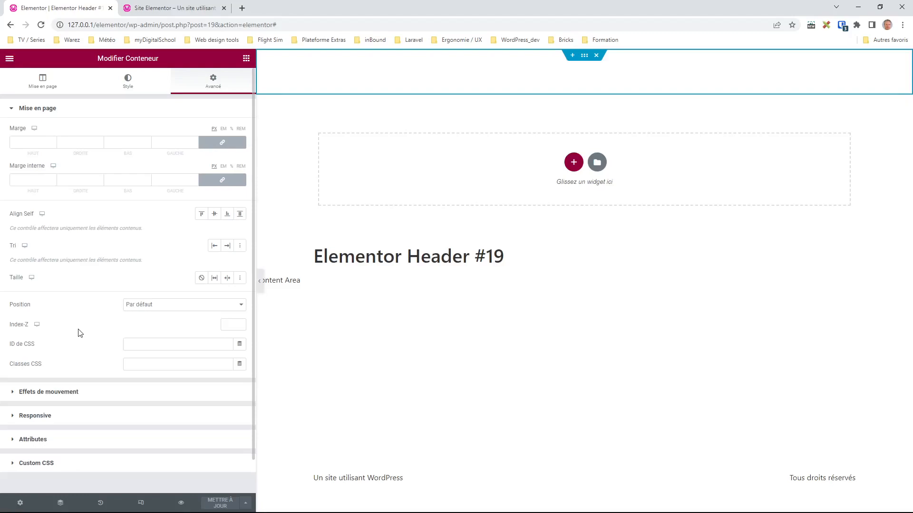
pyautogui.click(228, 326)
pyautogui.write('999')
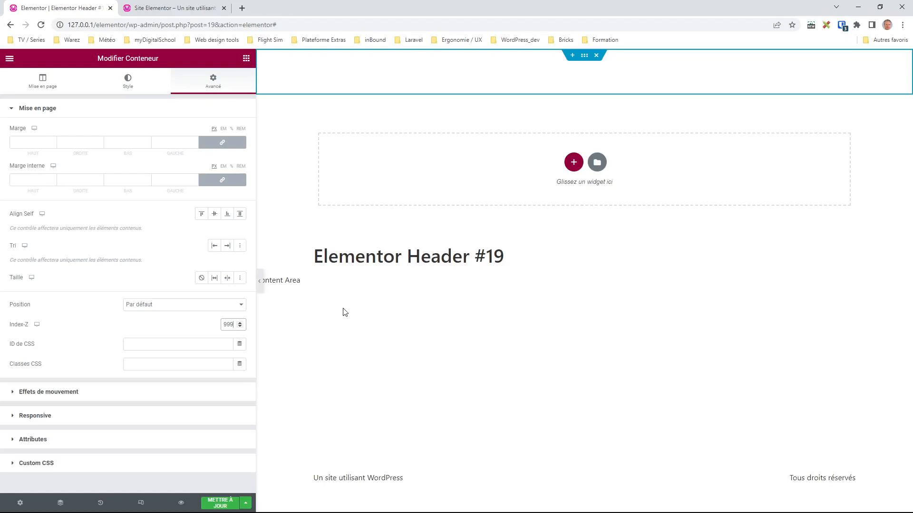
pyautogui.click(220, 503)
# Reload the site's front page and examine how the header menu displays above the hero image
pyautogui.click(162, 8)
pyautogui.press('F5')
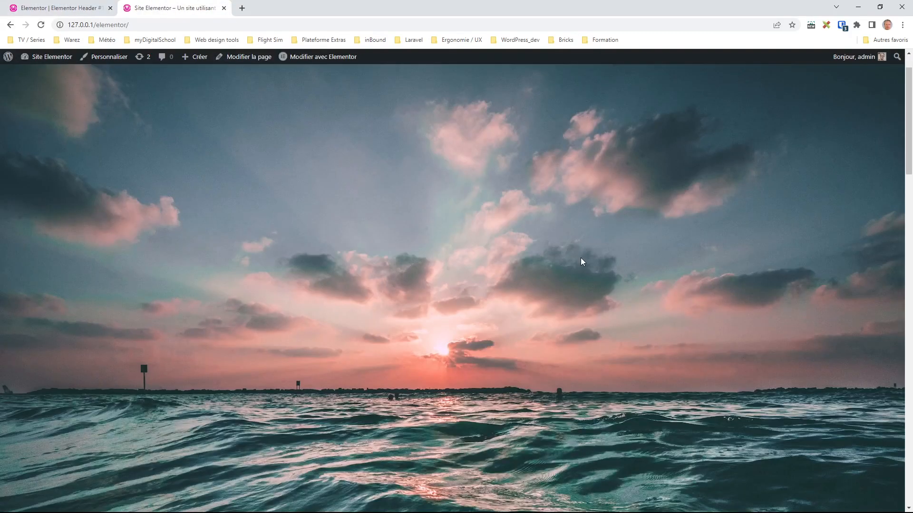
pyautogui.click(51, 11)
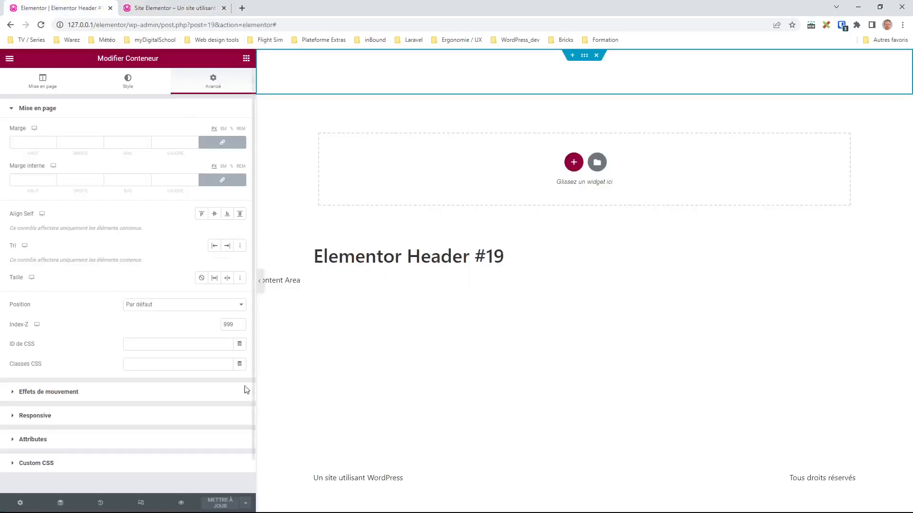
pyautogui.click(479, 509)
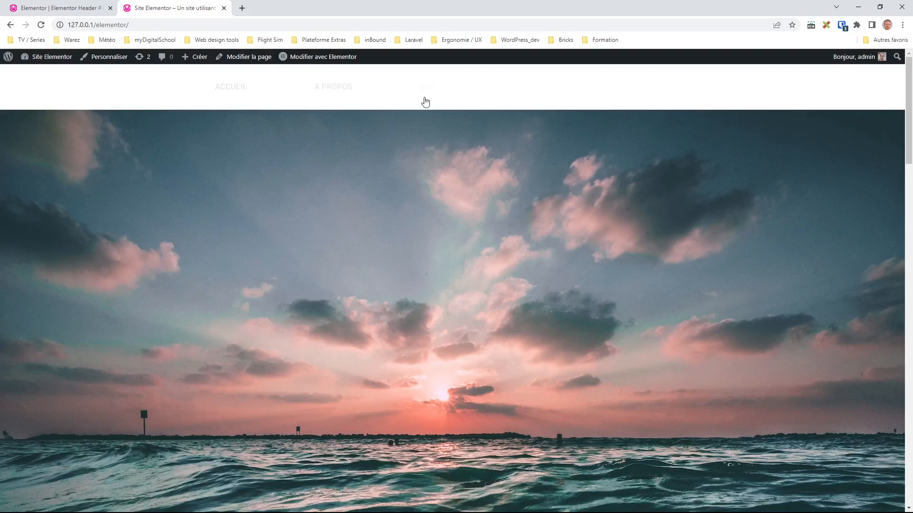
# Unlink the header container's margins, set its bottom margin to -96 px and update the template
pyautogui.click(81, 10)
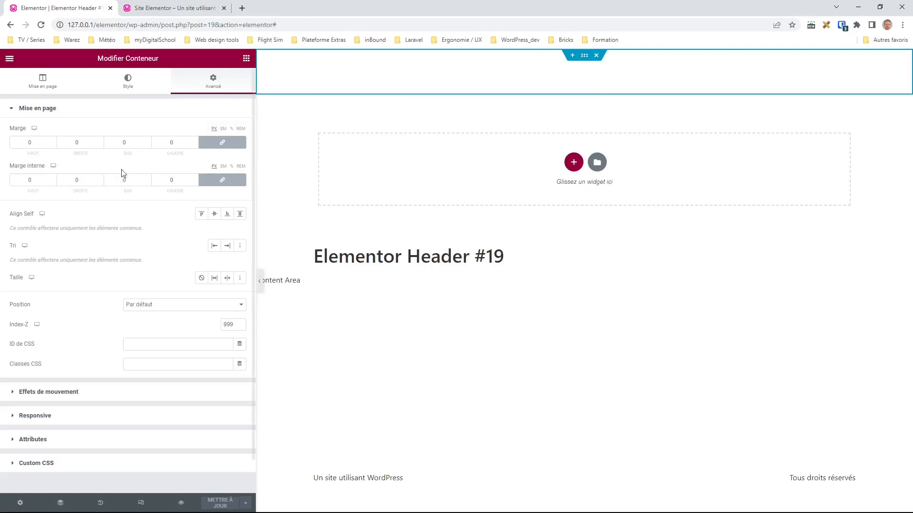
pyautogui.click(220, 145)
pyautogui.click(147, 145)
pyautogui.moveTo(147, 145); pyautogui.dragTo(147, 145)
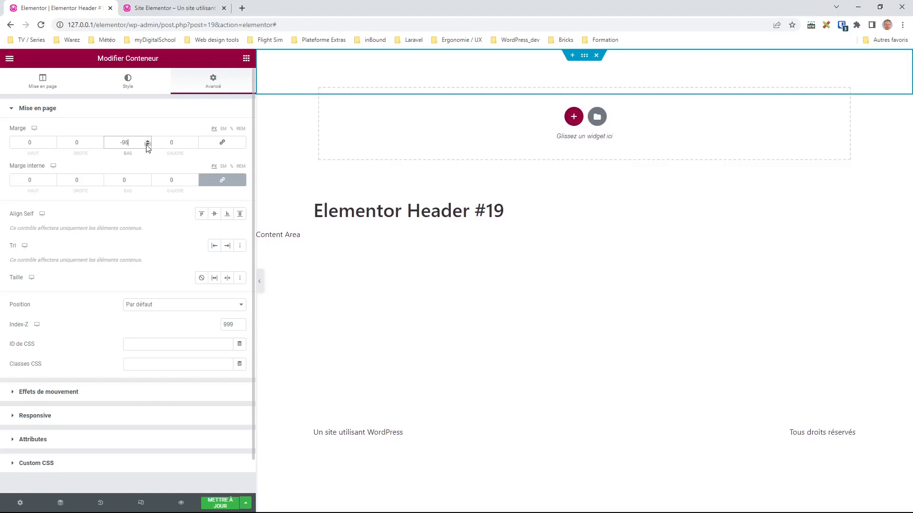
pyautogui.click(220, 503)
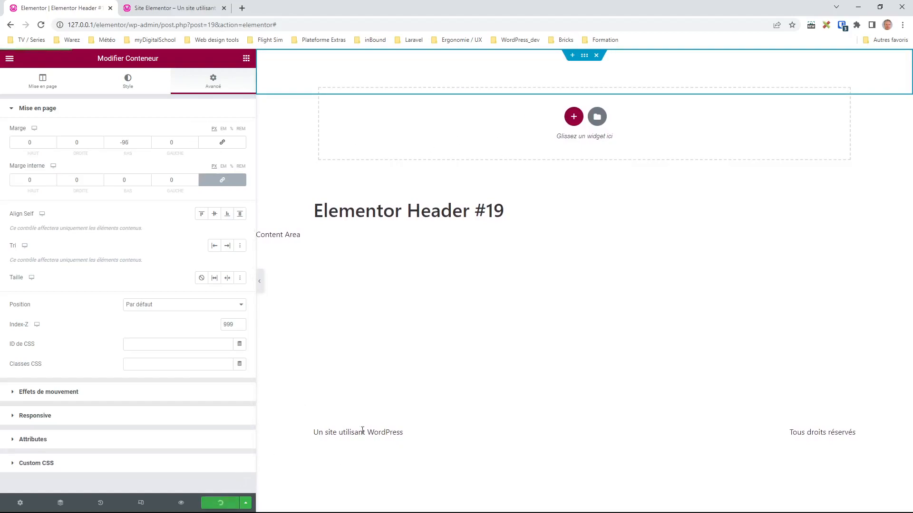
# Reload the site's front page and examine how the header overlays the hero image while scrolling
pyautogui.click(177, 14)
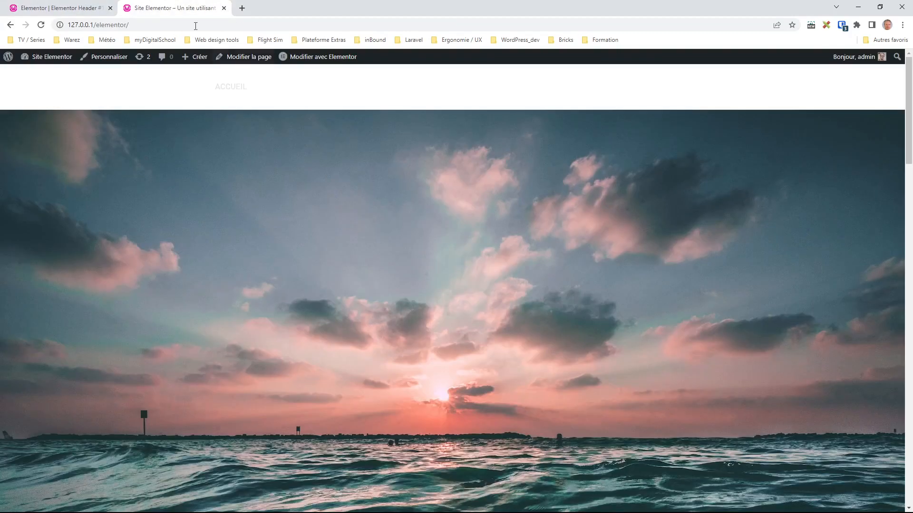
pyautogui.press('F5')
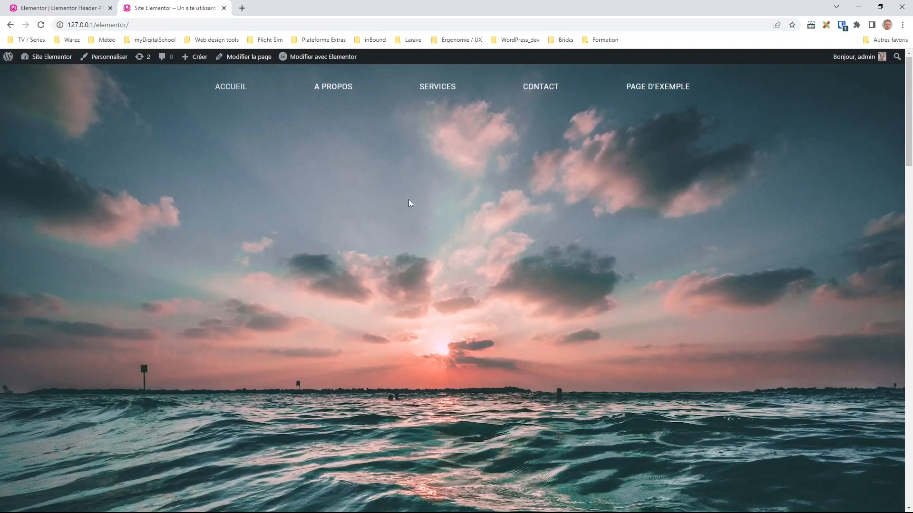
pyautogui.scroll(-2, 369, 161)
pyautogui.scroll(2, 369, 165)
pyautogui.scroll(2, 370, 165)
# Make the header container sticky at the top in its motion effects, on Desktop only
pyautogui.click(61, 9)
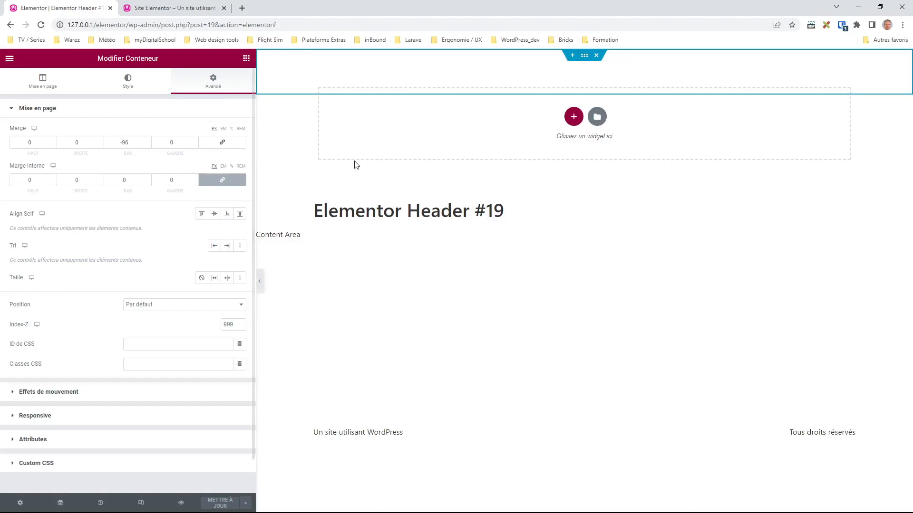
pyautogui.click(52, 394)
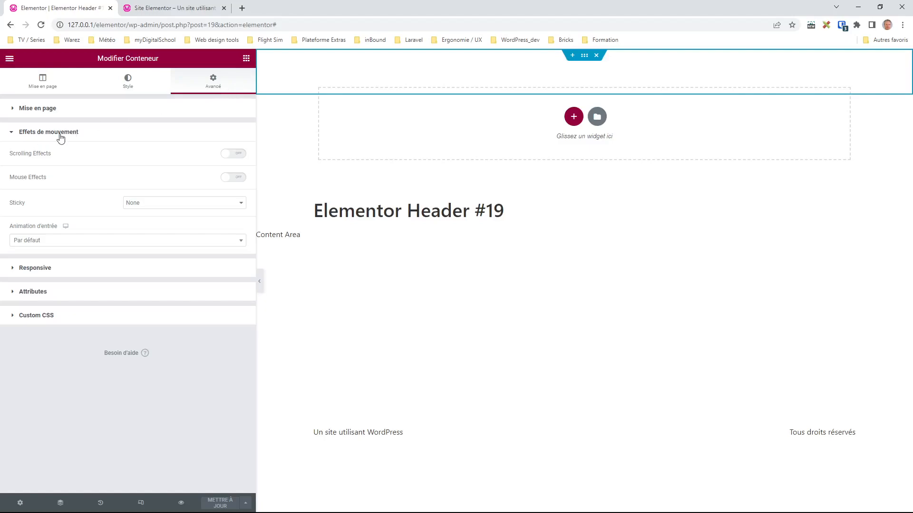
pyautogui.click(179, 208)
pyautogui.click(169, 224)
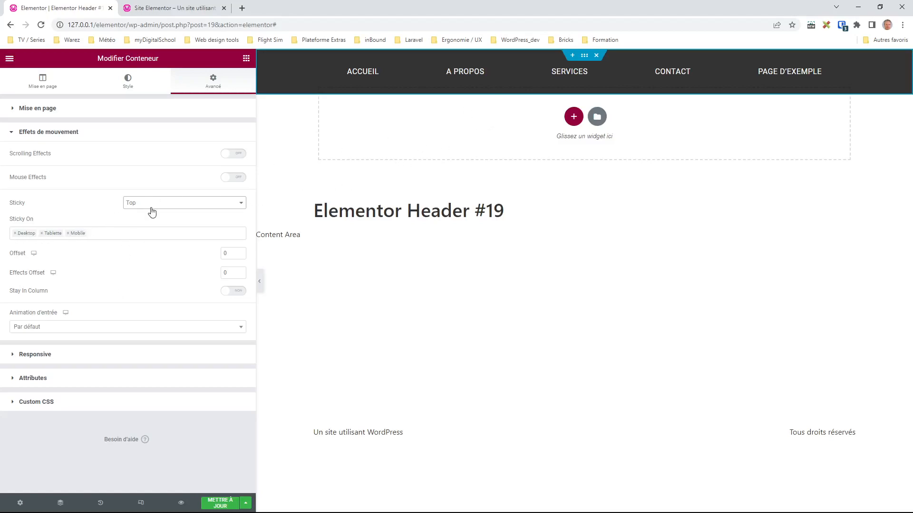
pyautogui.click(68, 233)
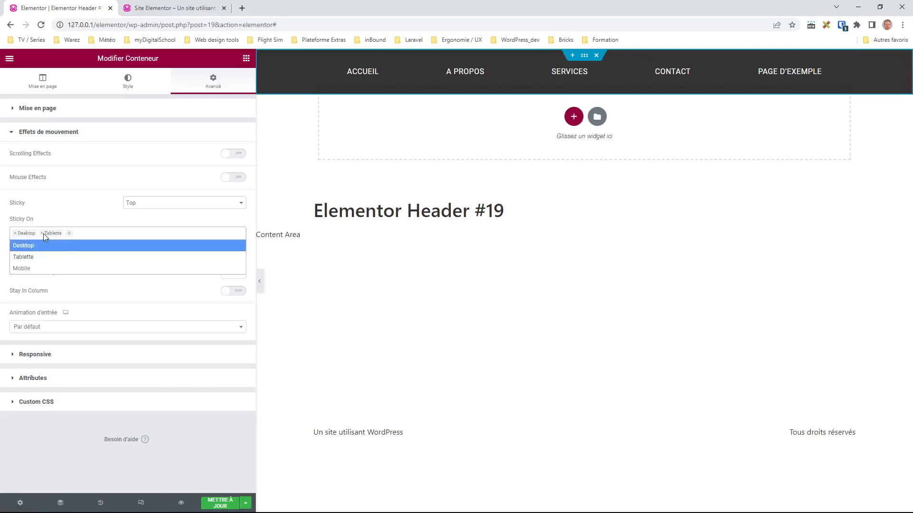
pyautogui.click(42, 234)
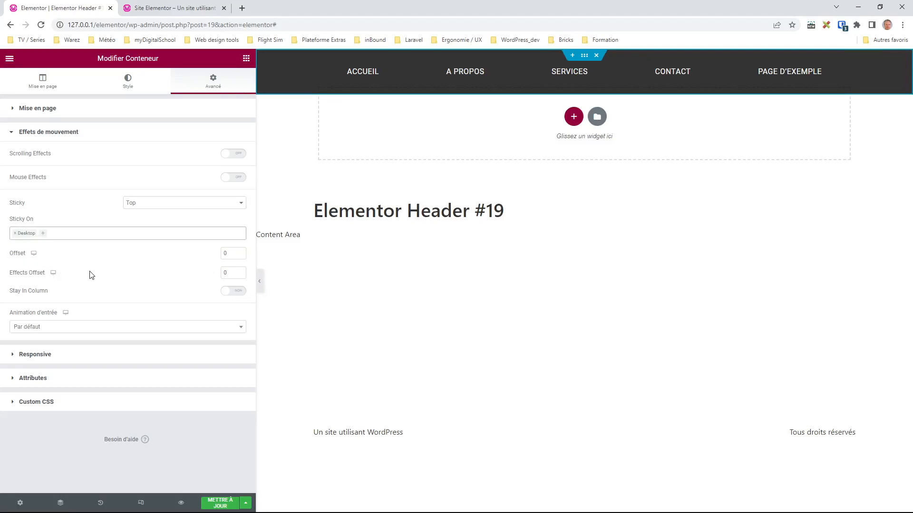
# Check the container's minimum height, set the sticky Effects Offset to 96 and update the template
pyautogui.doubleClick(231, 272)
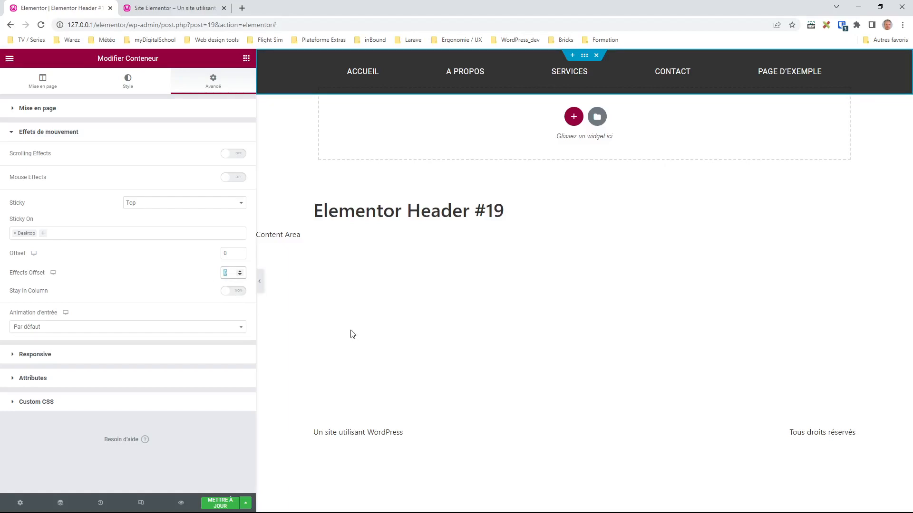
pyautogui.click(41, 87)
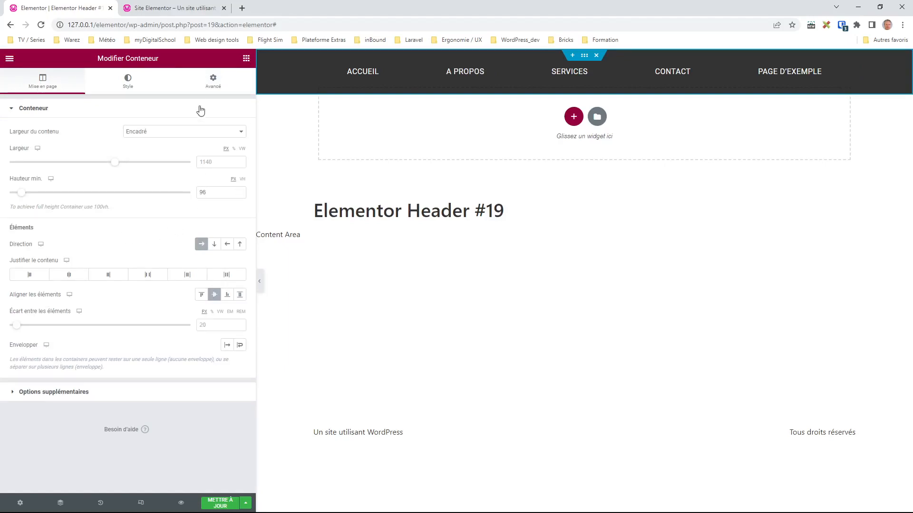
pyautogui.click(212, 82)
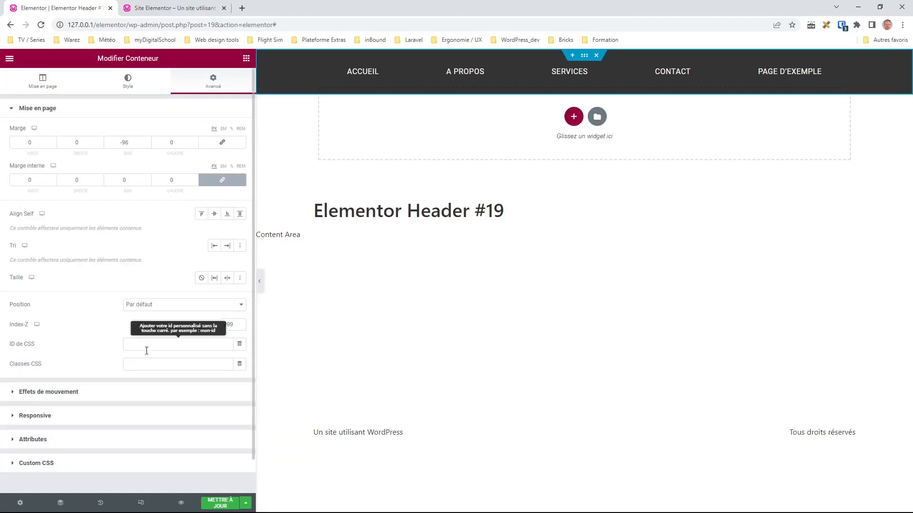
pyautogui.click(54, 393)
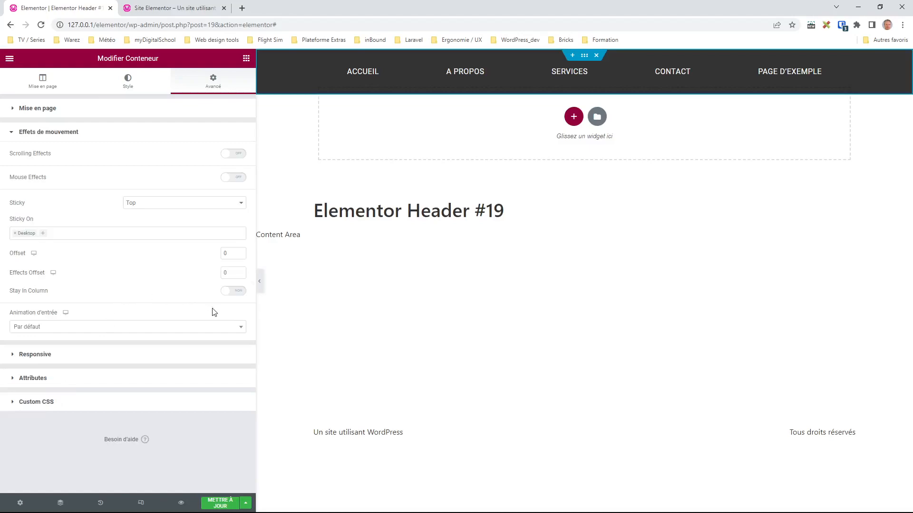
pyautogui.doubleClick(232, 273)
pyautogui.click(220, 503)
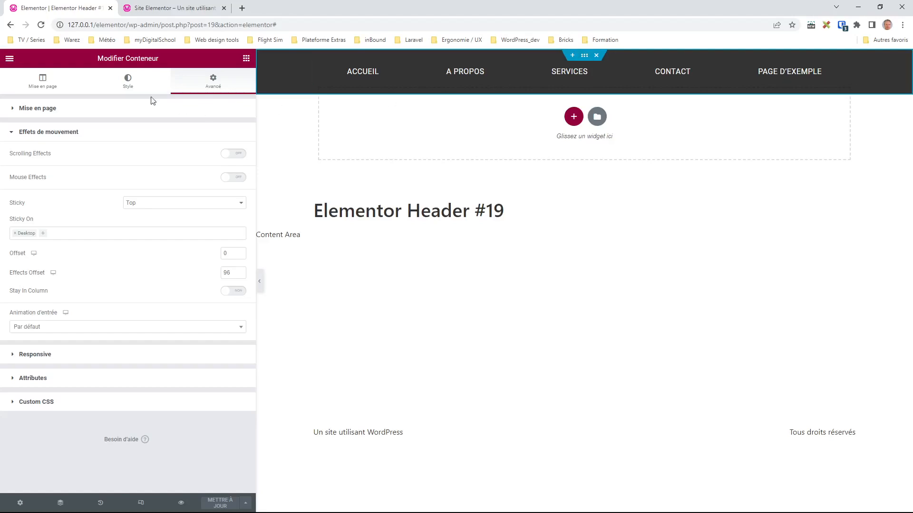
# Give the header container a classic background with the fully transparent color #02010100
pyautogui.click(125, 80)
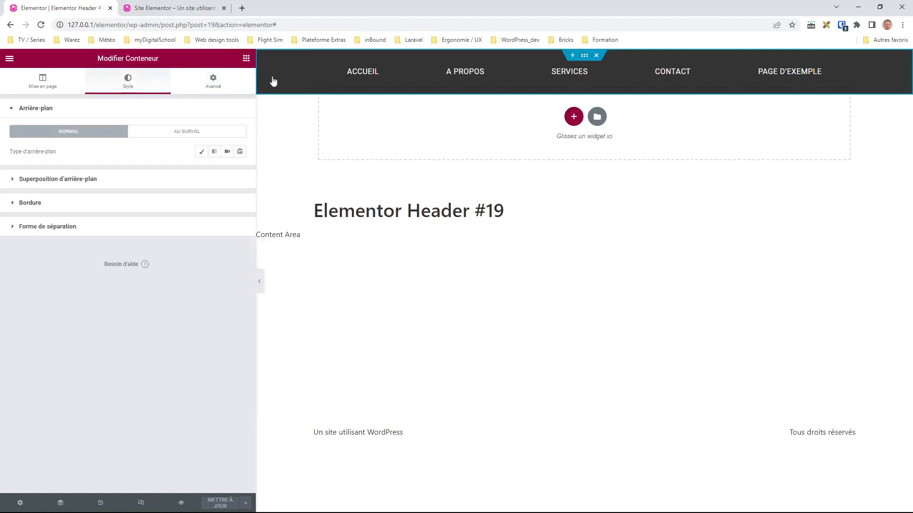
pyautogui.click(200, 152)
pyautogui.click(242, 172)
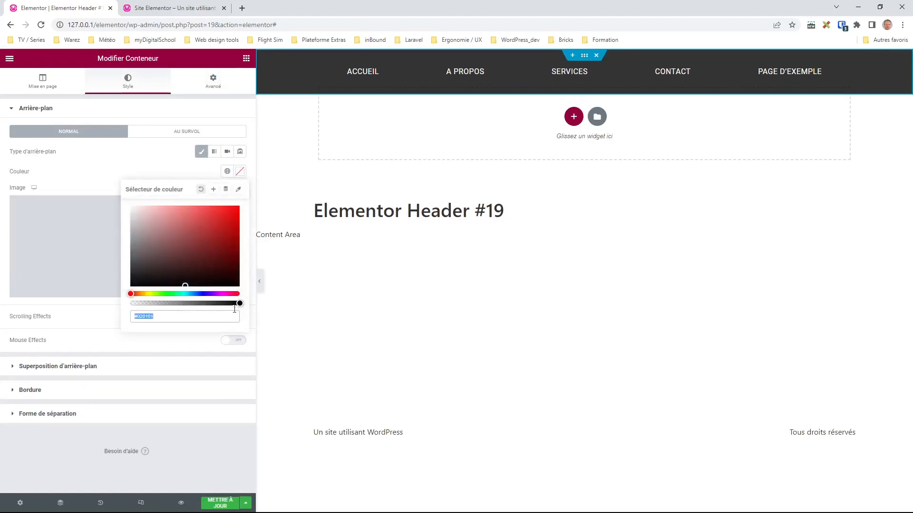
pyautogui.moveTo(238, 303); pyautogui.dragTo(107, 298)
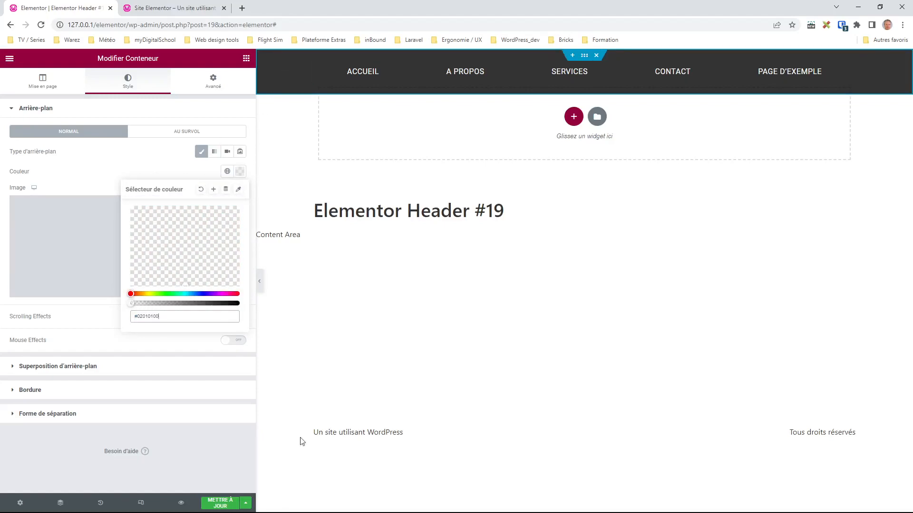
pyautogui.click(218, 456)
pyautogui.click(473, 502)
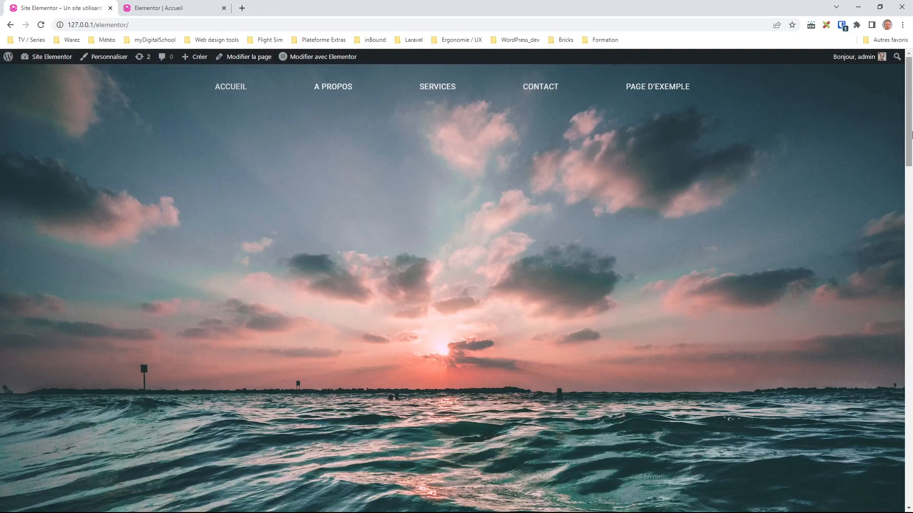
# Check the sticky header by scrolling the front page, and review the header container's margin and sticky effects settings in the page editor
pyautogui.moveTo(908, 134); pyautogui.dragTo(912, 45)
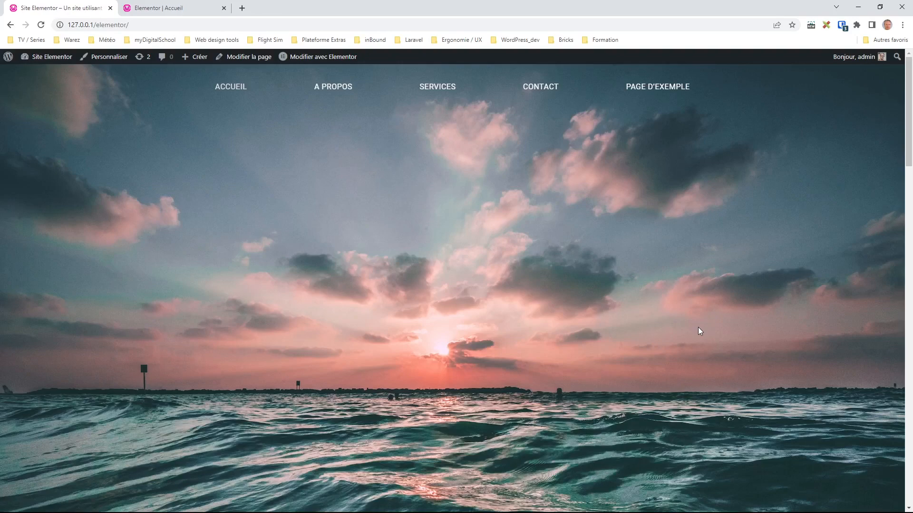
pyautogui.moveTo(908, 153); pyautogui.dragTo(907, 123)
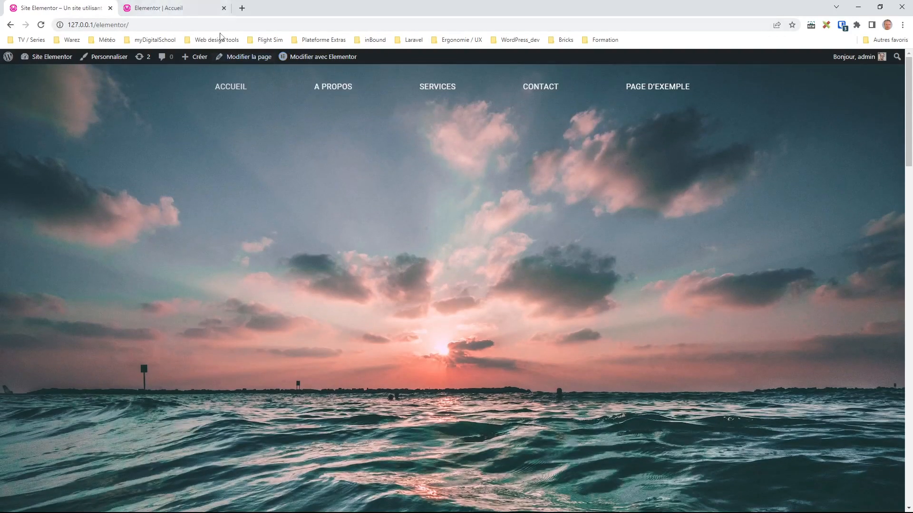
pyautogui.click(179, 8)
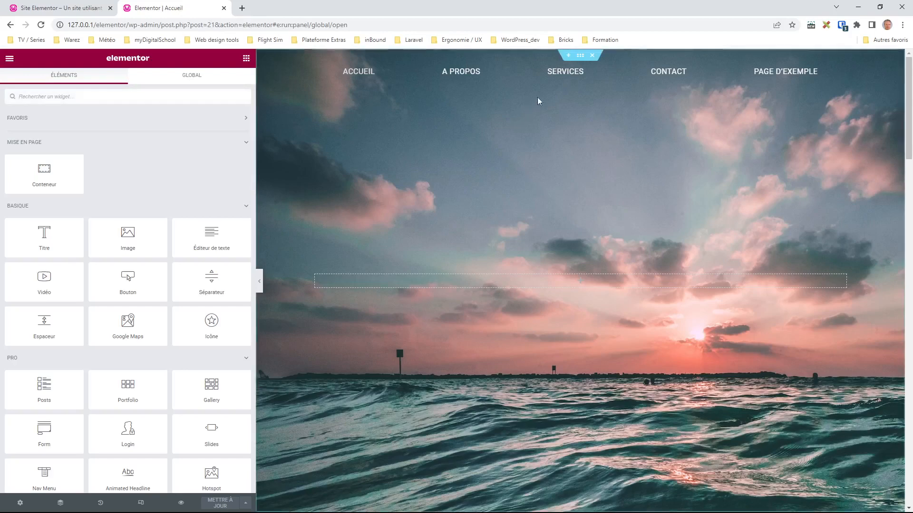
pyautogui.click(578, 56)
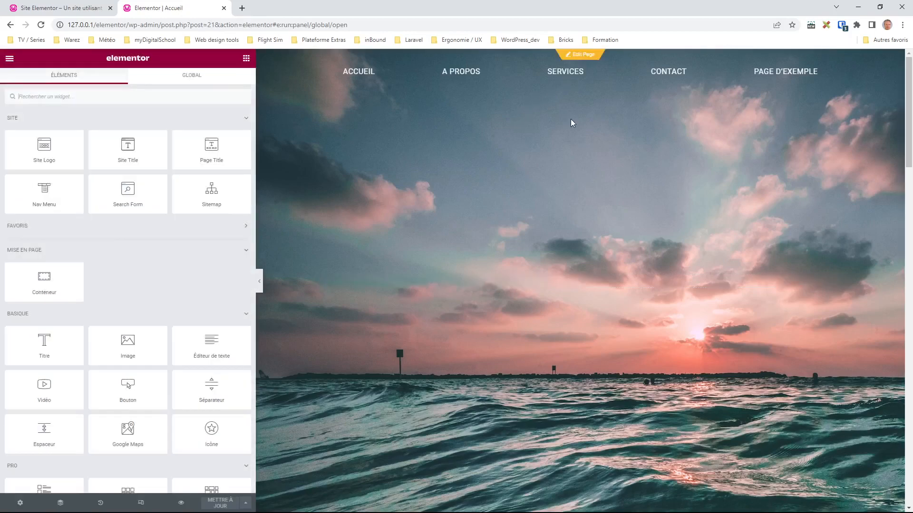
pyautogui.click(580, 55)
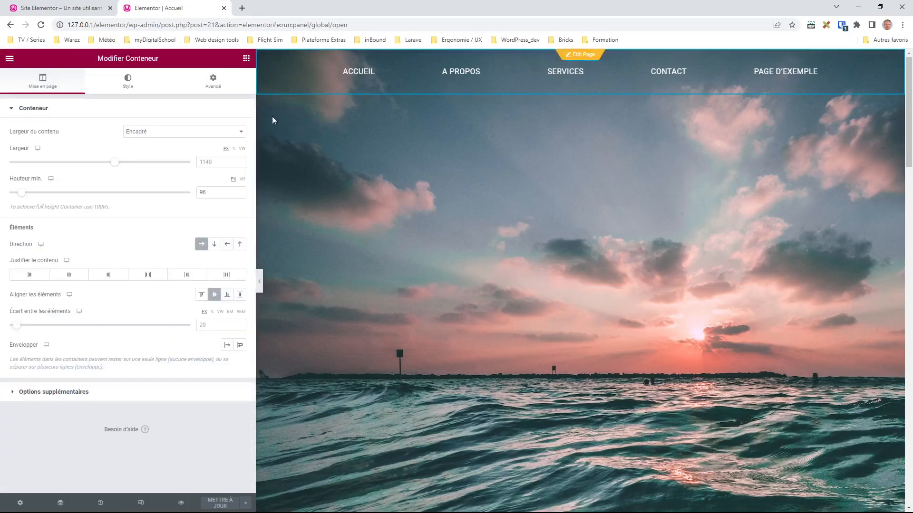
pyautogui.click(217, 81)
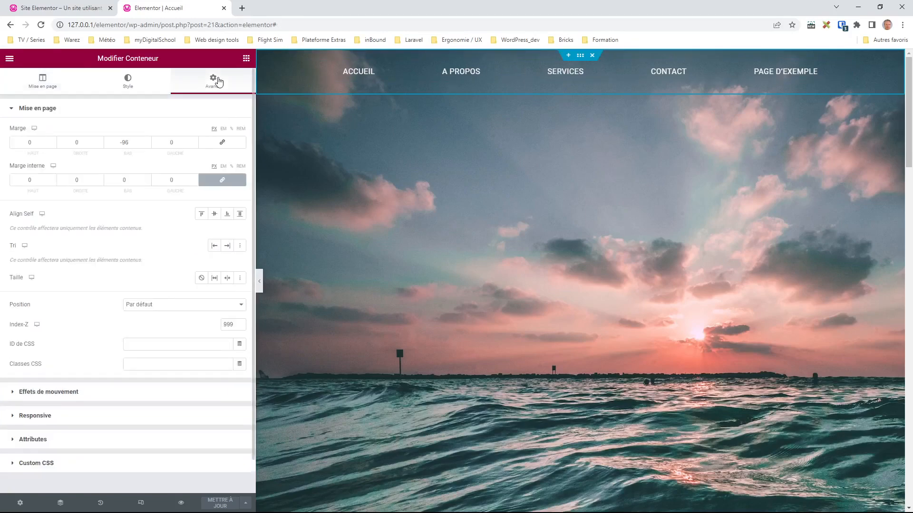
pyautogui.click(44, 392)
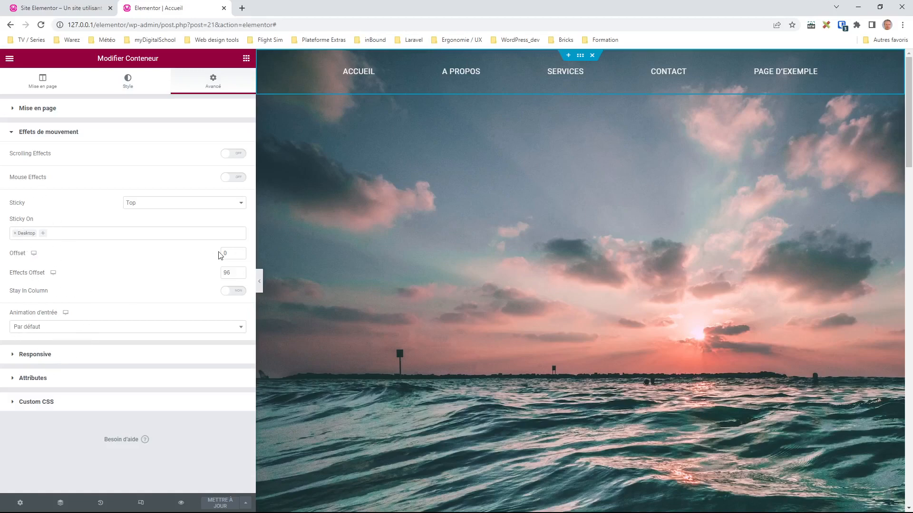
pyautogui.doubleClick(226, 273)
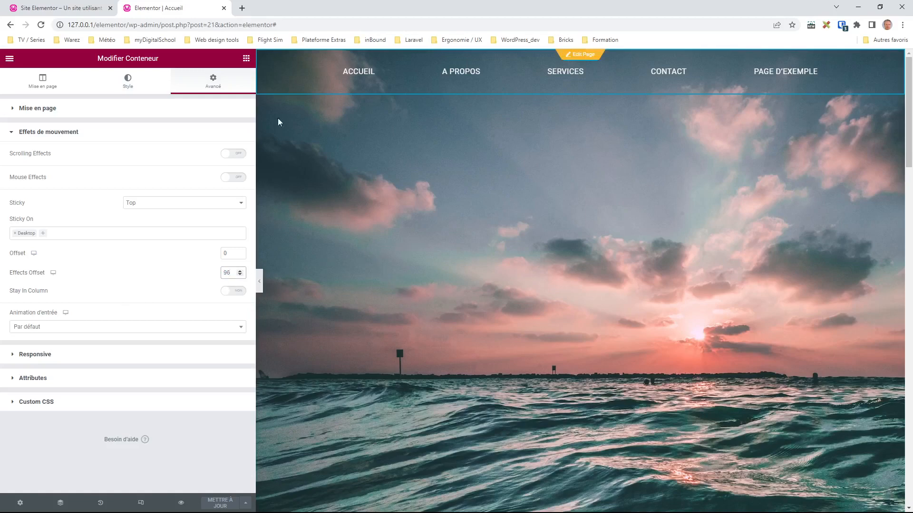
# Reload the front page and open the custom CSS editor in Elementor's site settings
pyautogui.click(61, 12)
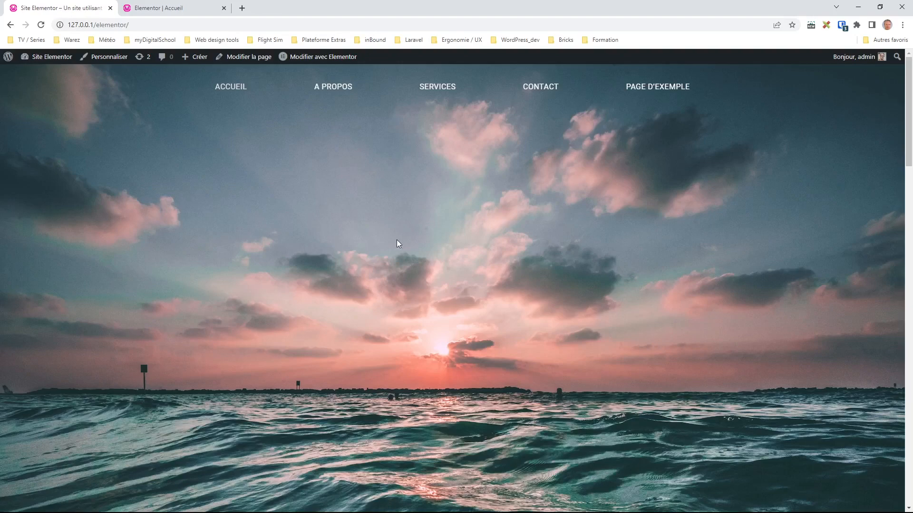
pyautogui.press('F5')
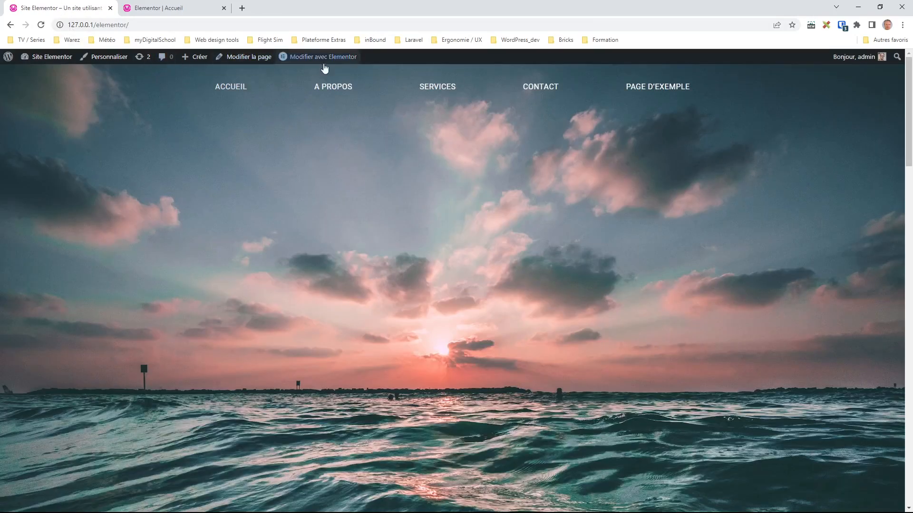
pyautogui.moveTo(326, 57)
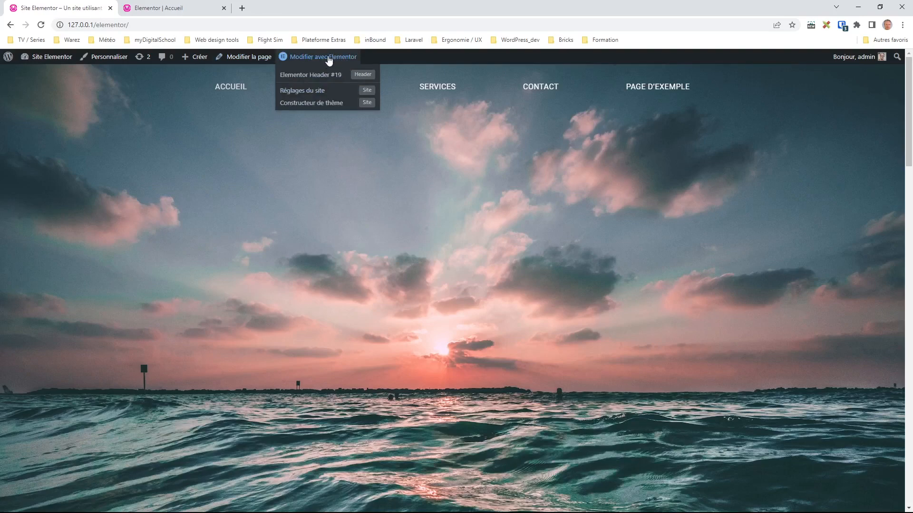
pyautogui.click(316, 91)
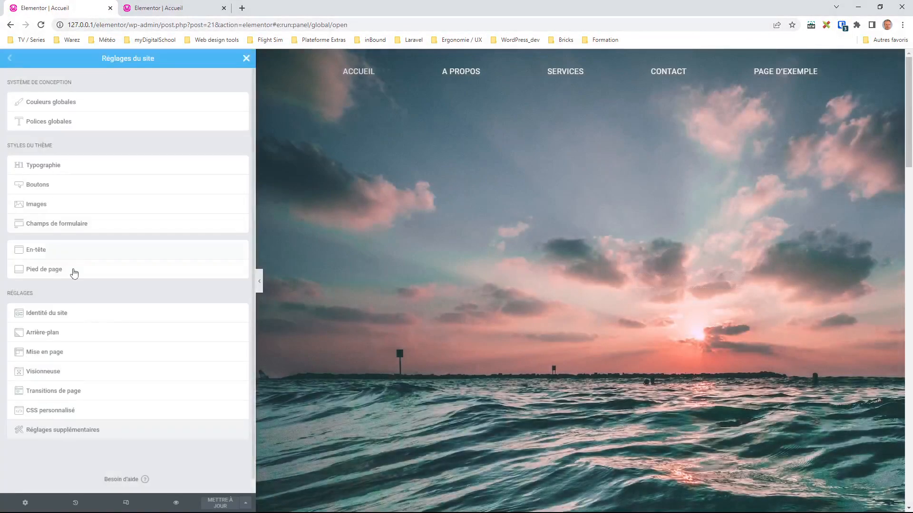
pyautogui.click(51, 412)
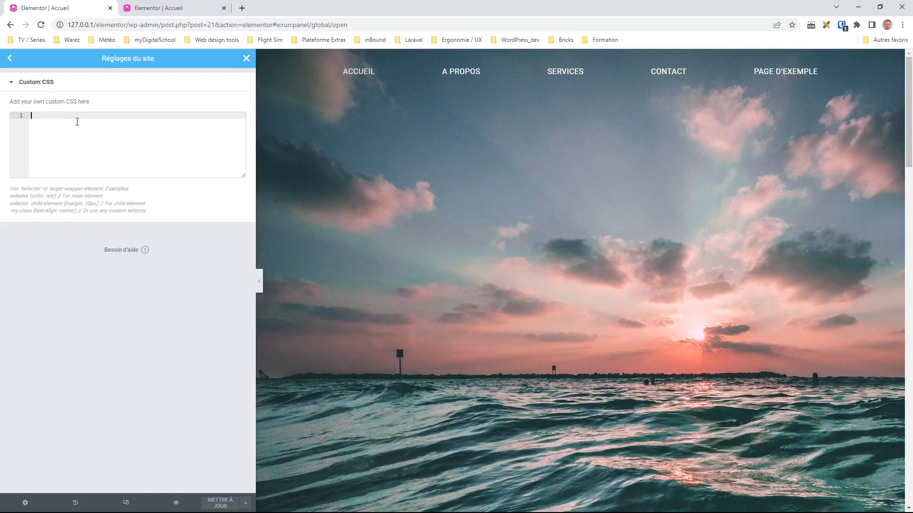
# Write a custom CSS rule for .elementor-sticky--effects with background-color: black !important
pyautogui.write('.elementor-sticky--effects')
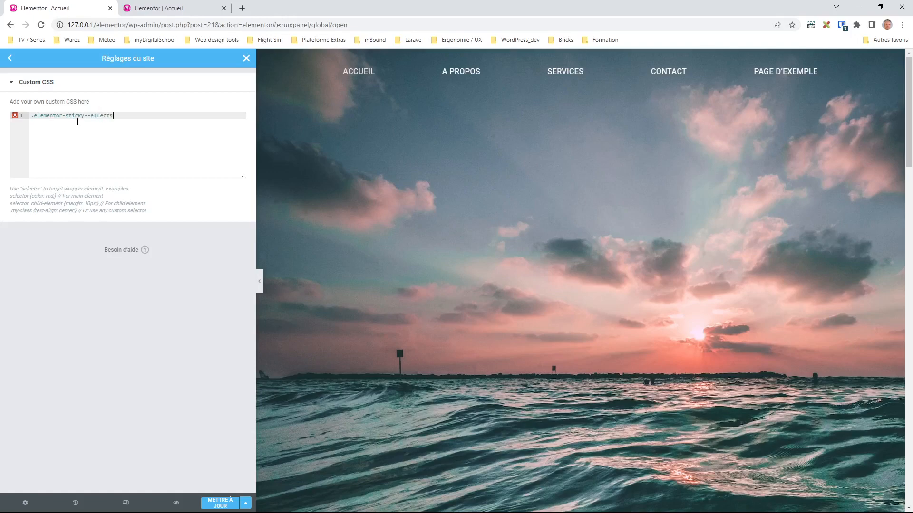
pyautogui.write('{')
pyautogui.press('Return')
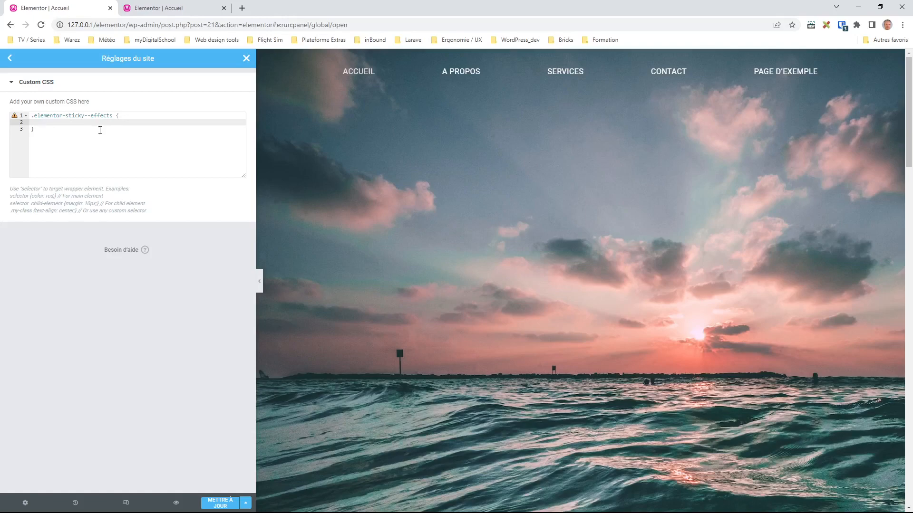
pyautogui.write('bac')
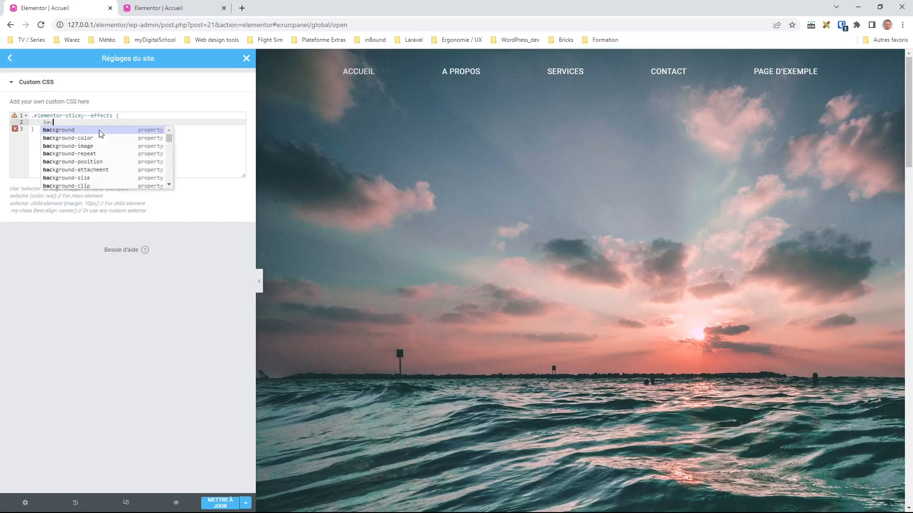
pyautogui.write('kground-color:')
pyautogui.write('black')
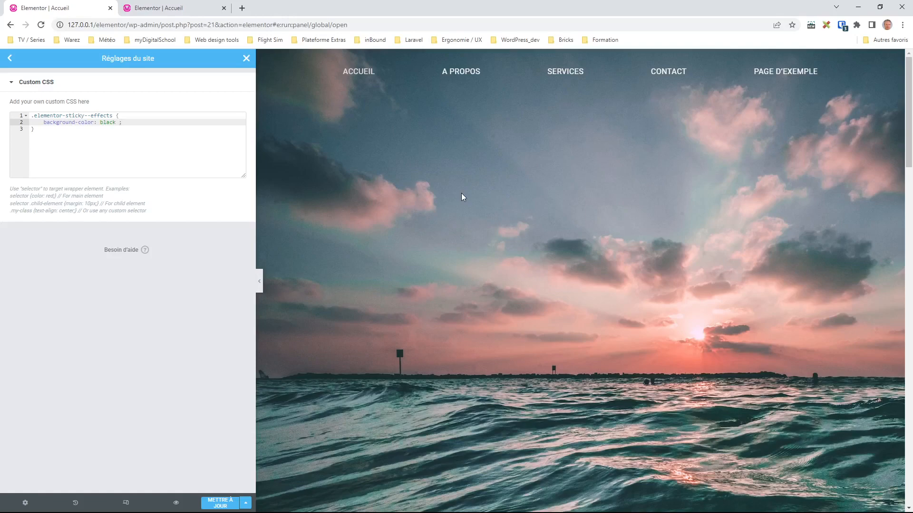
pyautogui.write('!important')
# Examine how the sticky header's background changes while scrolling up and down the page preview
pyautogui.moveTo(14, 126)
pyautogui.scroll(-3, 407, 336)
pyautogui.scroll(3, 408, 335)
pyautogui.scroll(-2, 408, 334)
pyautogui.scroll(2, 408, 334)
pyautogui.scroll(-3, 407, 337)
pyautogui.scroll(3, 407, 336)
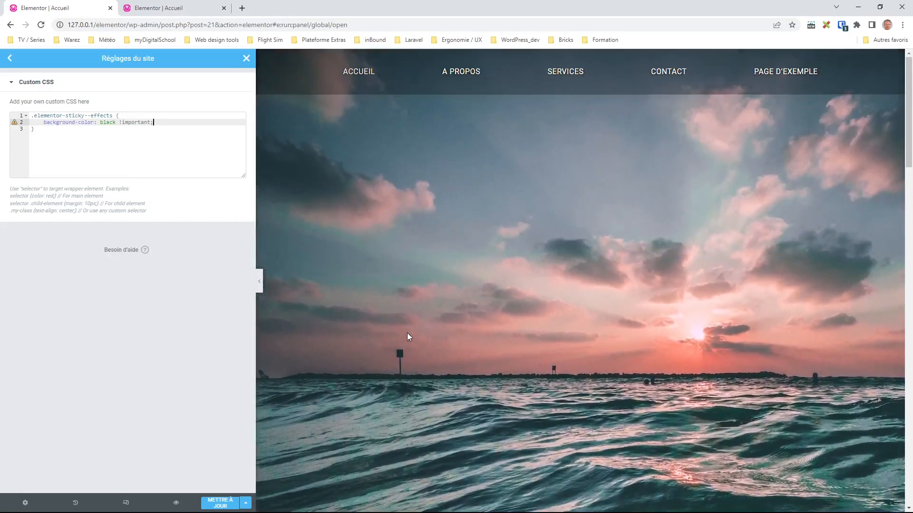
pyautogui.scroll(-2, 490, 185)
pyautogui.scroll(2, 489, 185)
pyautogui.scroll(-2, 475, 182)
pyautogui.scroll(2, 477, 182)
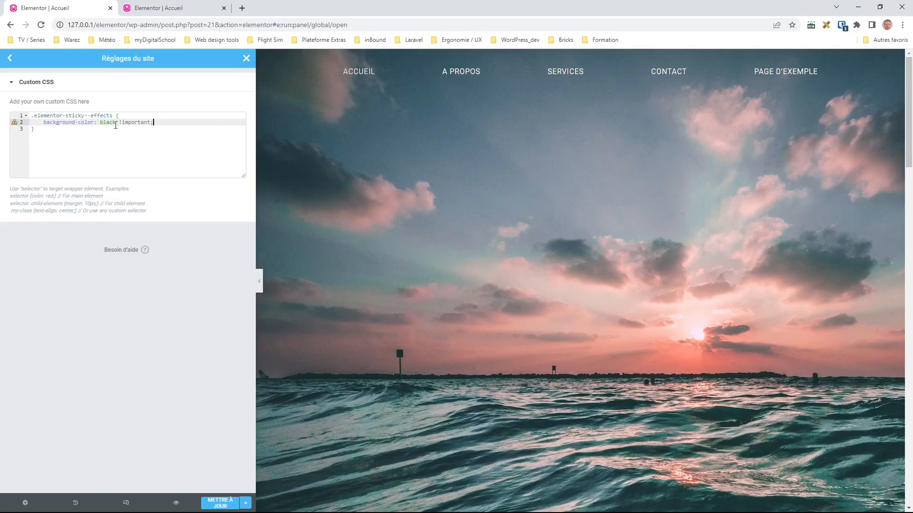
pyautogui.scroll(-6, 581, 147)
pyautogui.scroll(5, 581, 149)
pyautogui.scroll(-3, 581, 149)
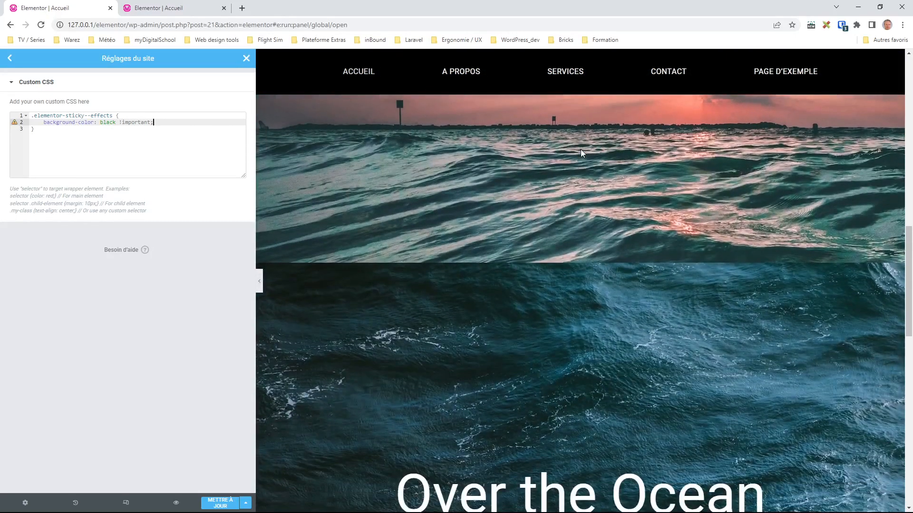
pyautogui.scroll(4, 580, 149)
pyautogui.scroll(-2, 580, 149)
pyautogui.scroll(2, 579, 149)
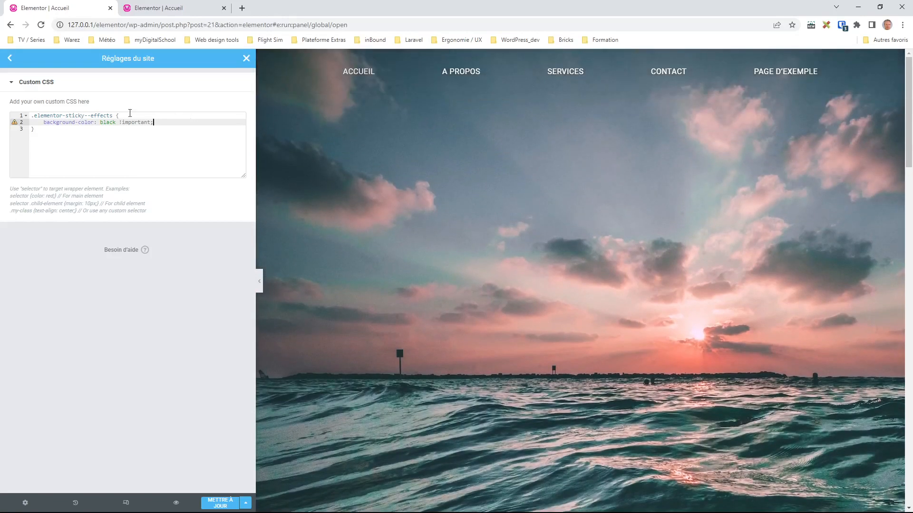
# Replace the black background color in the CSS rule with rgba(0,0,0,0.5) and check the header in the scrolled preview
pyautogui.doubleClick(104, 123)
pyautogui.write('rgba')
pyautogui.write('(')
pyautogui.write('0,')
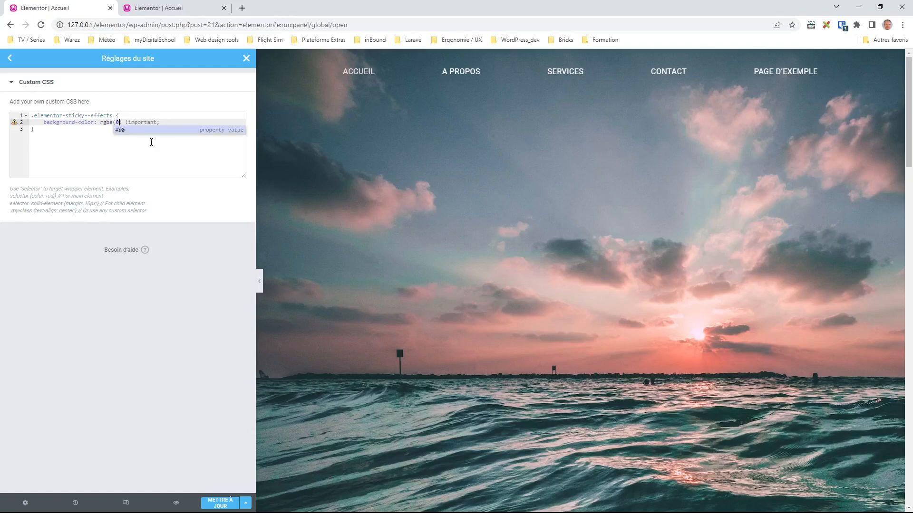
pyautogui.write('0,')
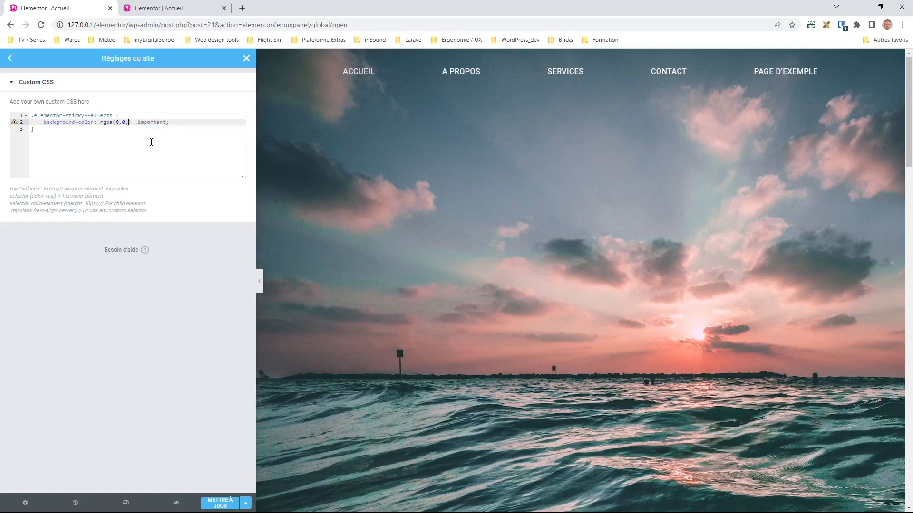
pyautogui.write('0')
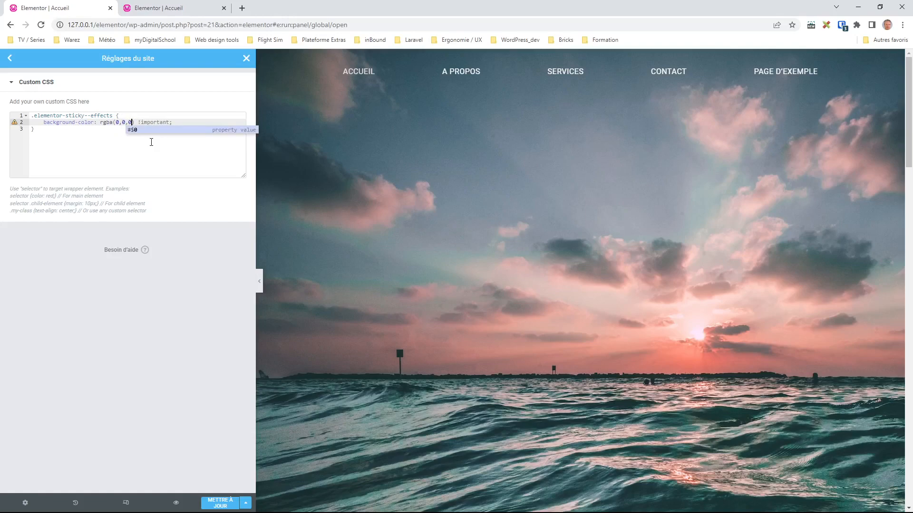
pyautogui.write(',0.5')
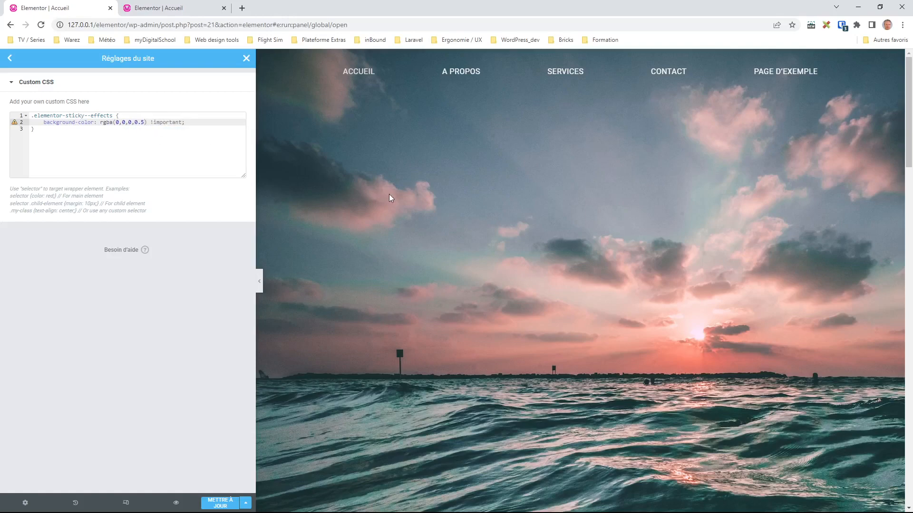
pyautogui.scroll(-3, 389, 194)
pyautogui.scroll(2, 389, 194)
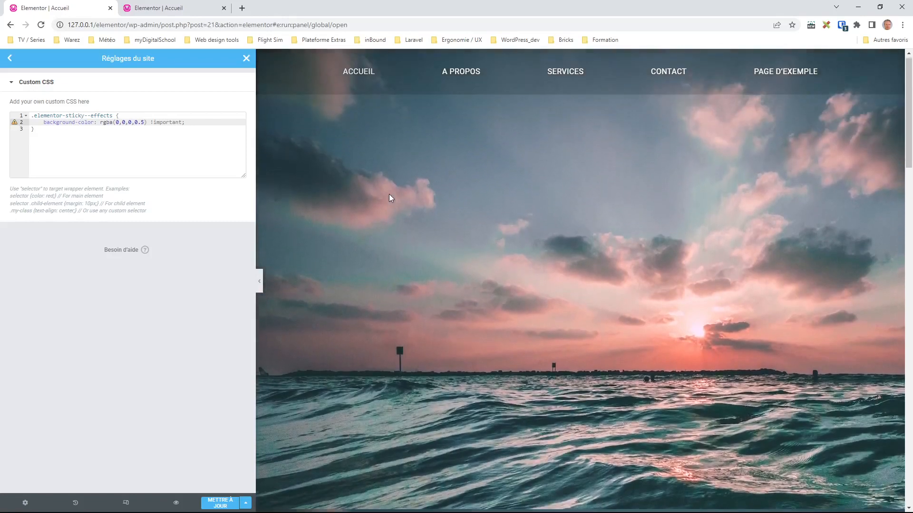
pyautogui.scroll(-6, 389, 194)
pyautogui.scroll(-1, 389, 200)
pyautogui.scroll(1, 388, 200)
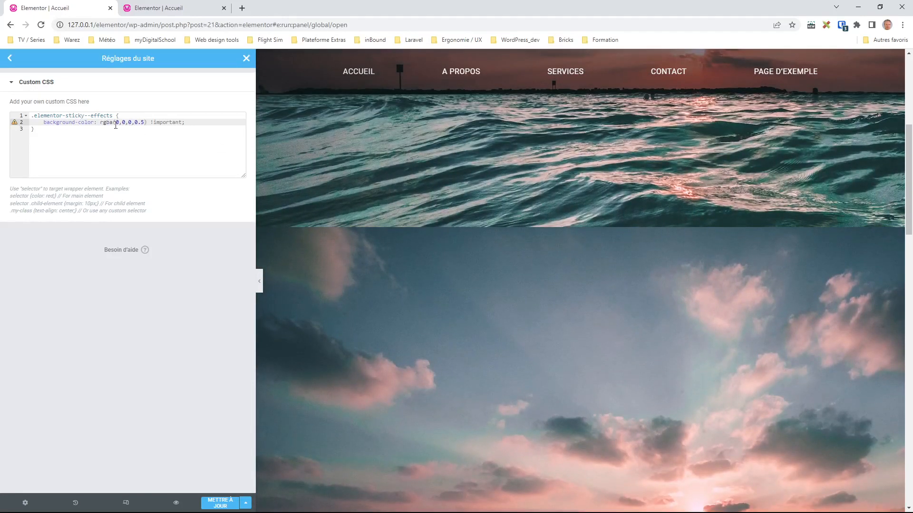
# Try opacity values of 0.7 and 0.1 for the sticky header's rgba background in the CSS rule
pyautogui.write(')')
pyautogui.press('BackSpace')
pyautogui.press('BackSpace')
pyautogui.write('7)')
pyautogui.scroll(2, 500, 179)
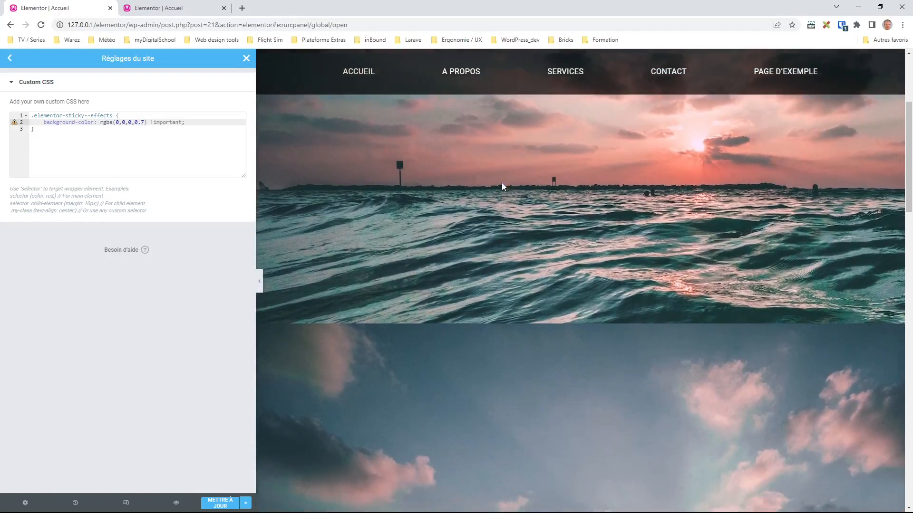
pyautogui.press('BackSpace')
pyautogui.press('BackSpace')
pyautogui.write('1)')
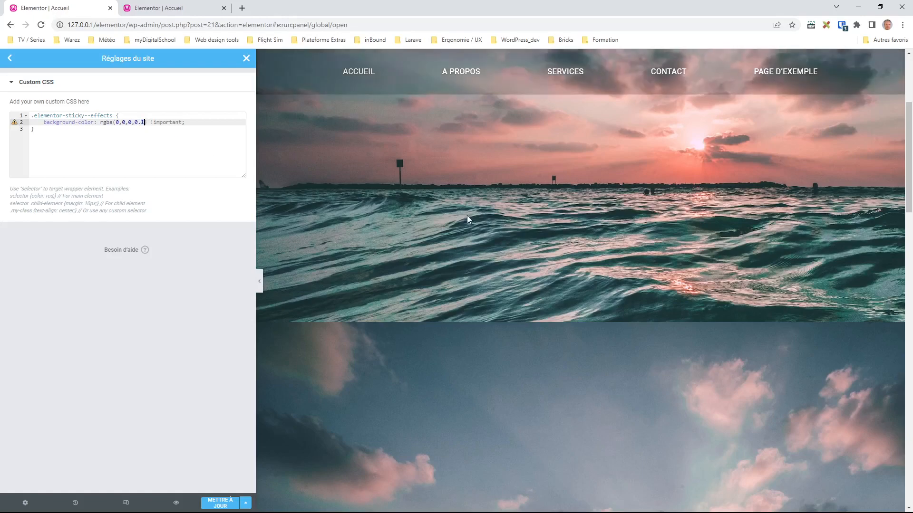
pyautogui.scroll(-2, 467, 216)
pyautogui.scroll(3, 467, 216)
# Set the rgba background's opacity to 0.5 and update the site settings
pyautogui.press('BackSpace')
pyautogui.press('BackSpace')
pyautogui.write('5)')
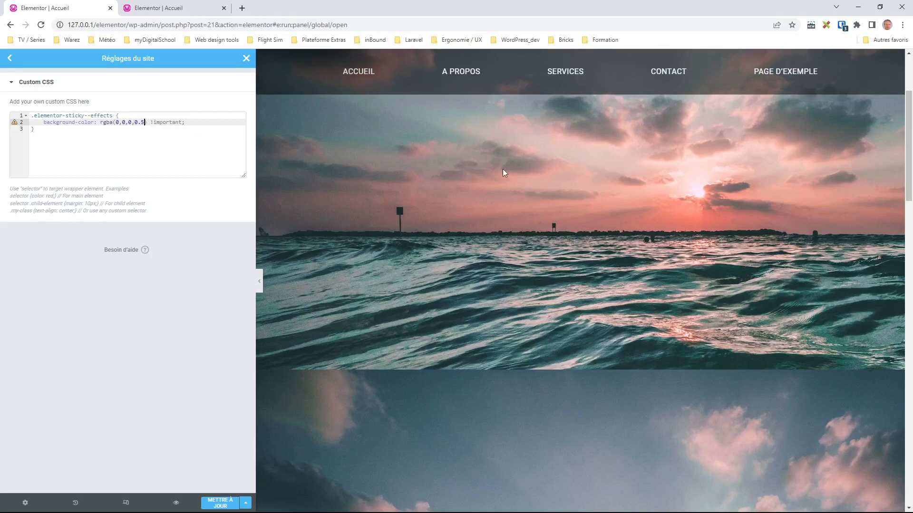
pyautogui.click(223, 503)
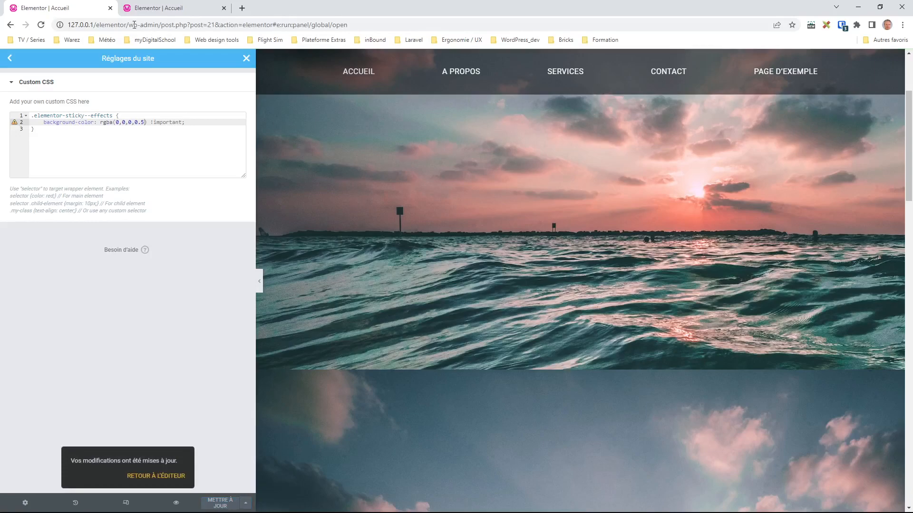
# Open the front page at 127.0.0.1/elementor/ and check the sticky header's background down to the "Over the Ocean" section
pyautogui.moveTo(129, 25); pyautogui.dragTo(399, 35)
pyautogui.press('BackSpace')
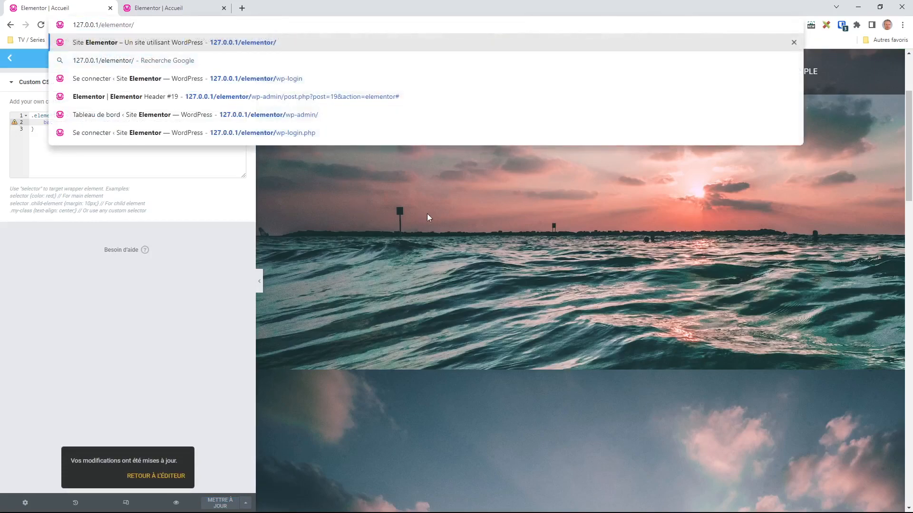
pyautogui.press('Return')
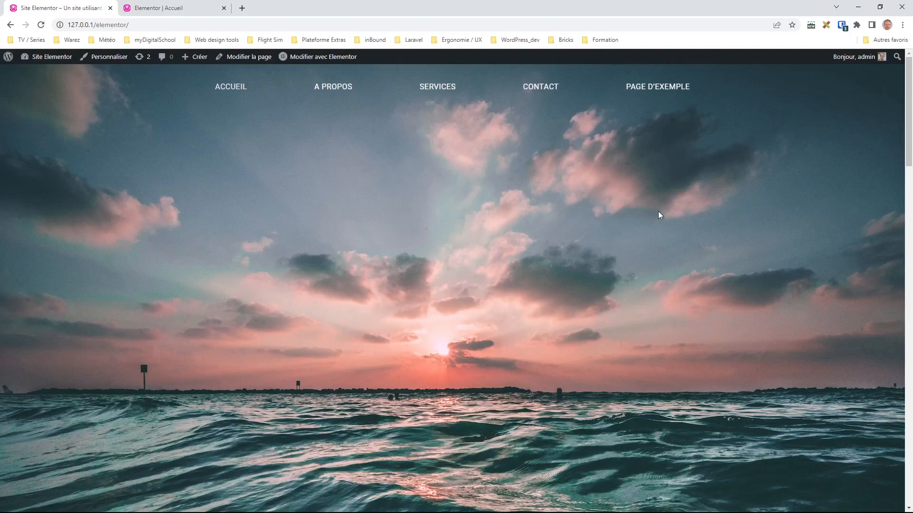
pyautogui.moveTo(908, 106); pyautogui.dragTo(846, 415)
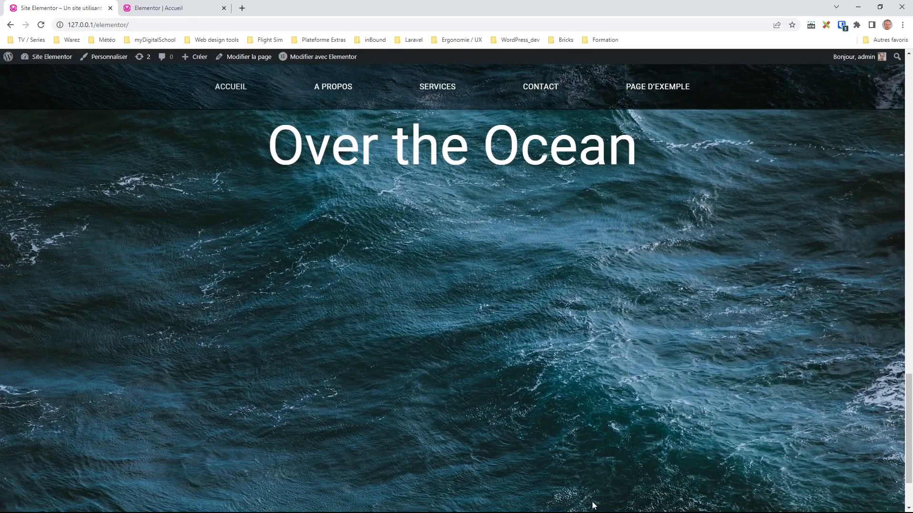
pyautogui.click(480, 503)
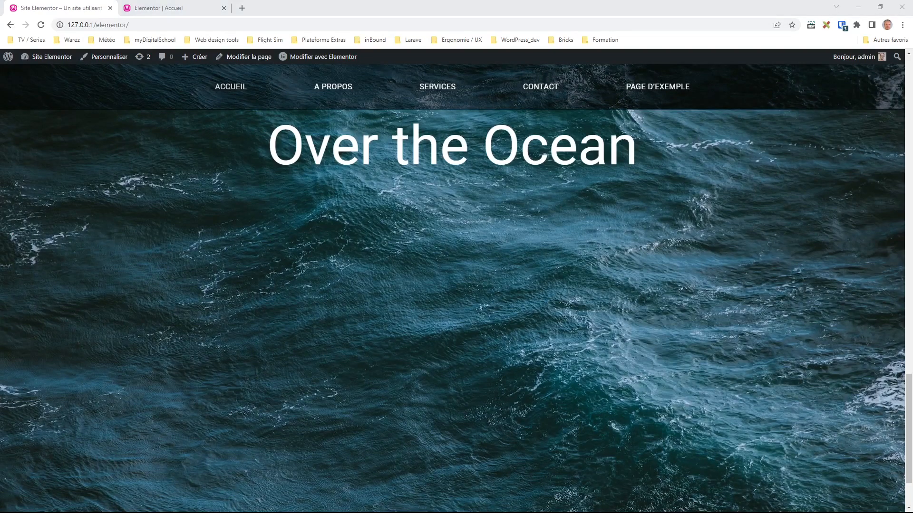